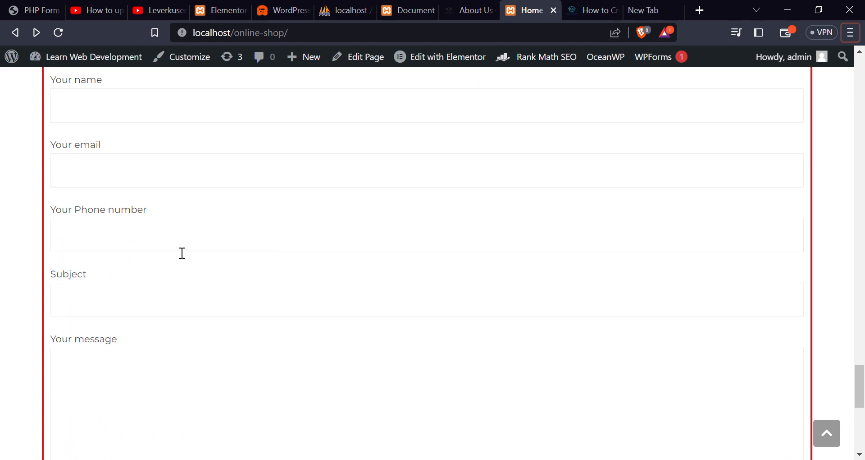
- Fill in the applicant's name and email in the Submit your application form
{"action": "scroll", "coordinate": [114, 299], "scroll_direction": "down", "scroll_amount": 2}
{"action": "scroll", "coordinate": [114, 299], "scroll_direction": "down", "scroll_amount": 2}
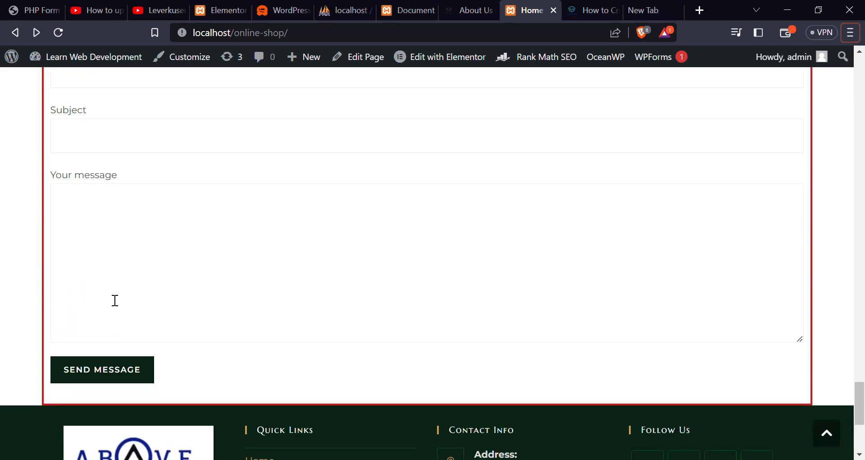
{"action": "scroll", "coordinate": [252, 247], "scroll_direction": "up", "scroll_amount": 4}
{"action": "scroll", "coordinate": [253, 247], "scroll_direction": "up", "scroll_amount": 2}
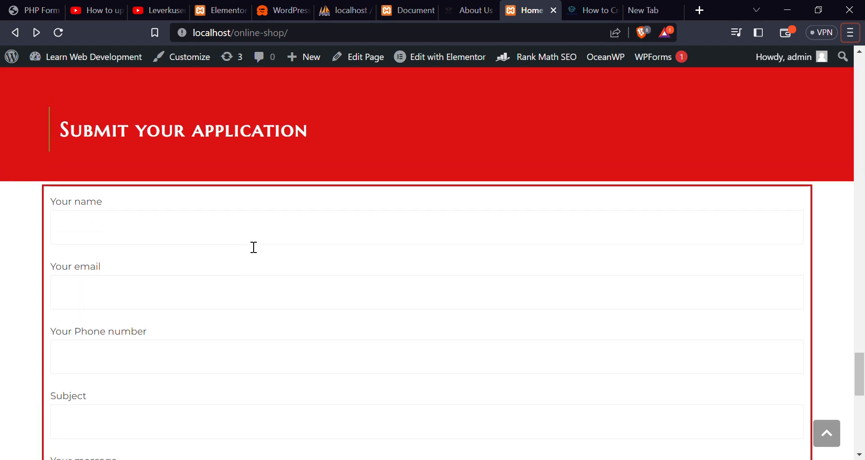
{"action": "left_click", "coordinate": [210, 235]}
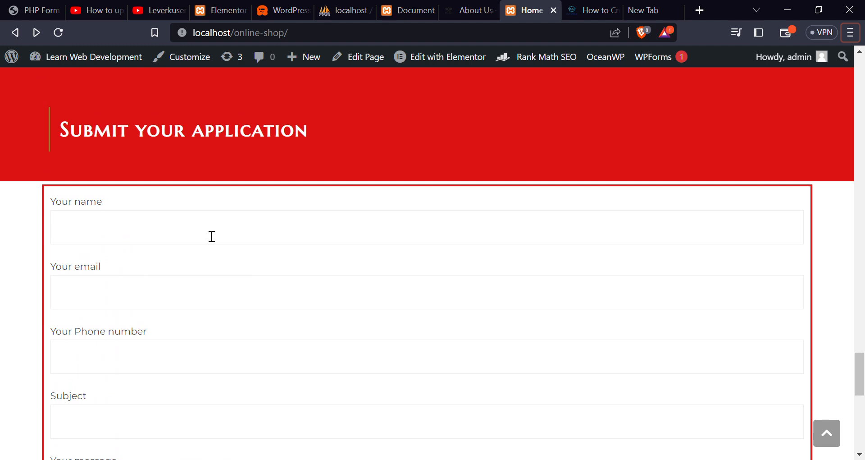
{"action": "left_click", "coordinate": [164, 266]}
{"action": "left_click", "coordinate": [141, 288]}
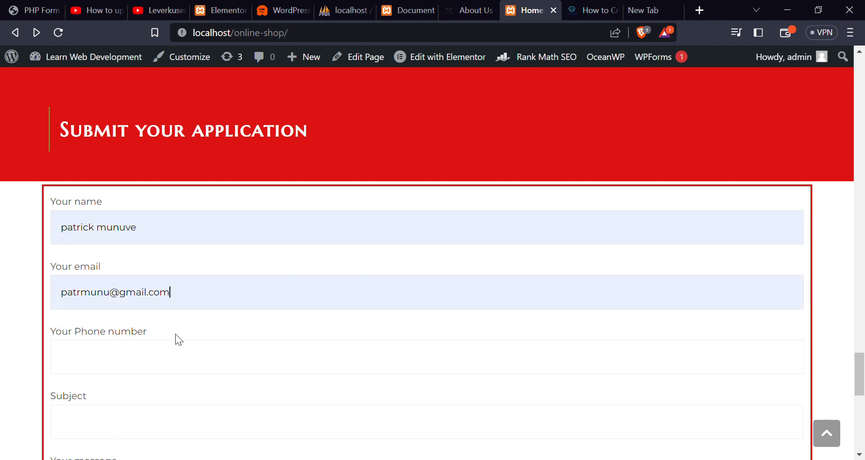
- Enter a phone number, the subject HEY and filler message text in the Submit your application form
{"action": "left_click", "coordinate": [136, 355]}
{"action": "scroll", "coordinate": [137, 355], "scroll_direction": "down", "scroll_amount": 2}
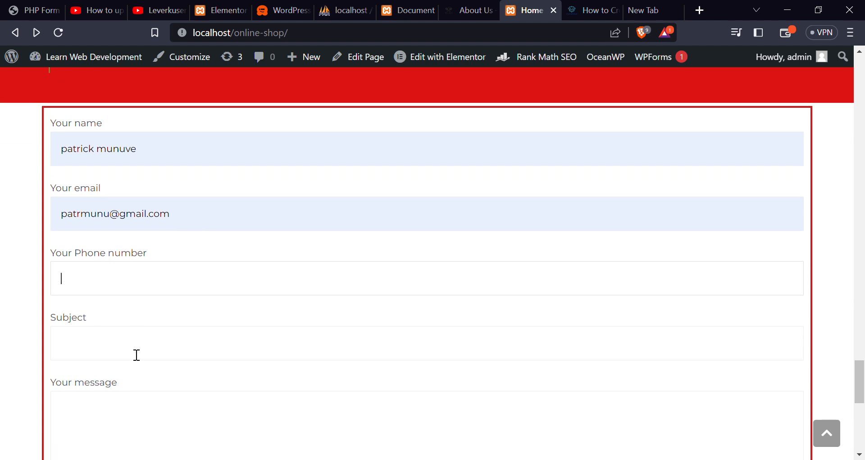
{"action": "type", "text": "0987678"}
{"action": "type", "text": "89"}
{"action": "type", "text": "HEY"}
{"action": "scroll", "coordinate": [100, 338], "scroll_direction": "down", "scroll_amount": 2}
{"action": "left_click", "coordinate": [100, 338]}
{"action": "type", "text": "G"}
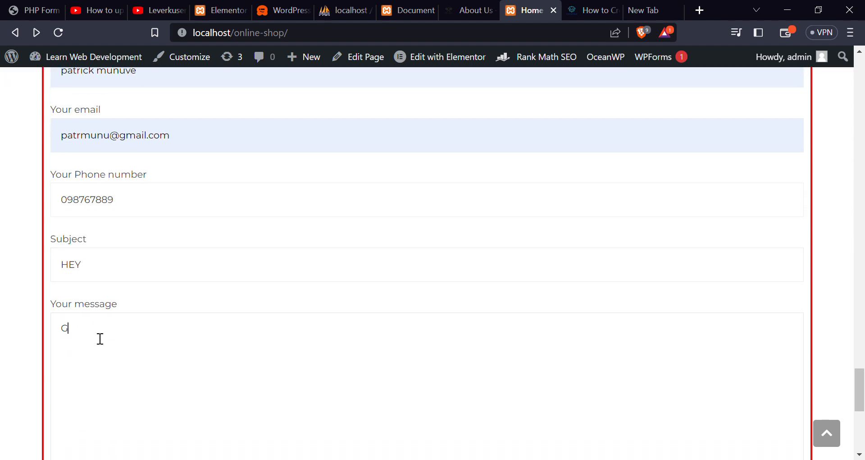
{"action": "type", "text": "HJSJJJJJJJJJJJJJJJJJJ"}
{"action": "scroll", "coordinate": [99, 339], "scroll_direction": "down", "scroll_amount": 3}
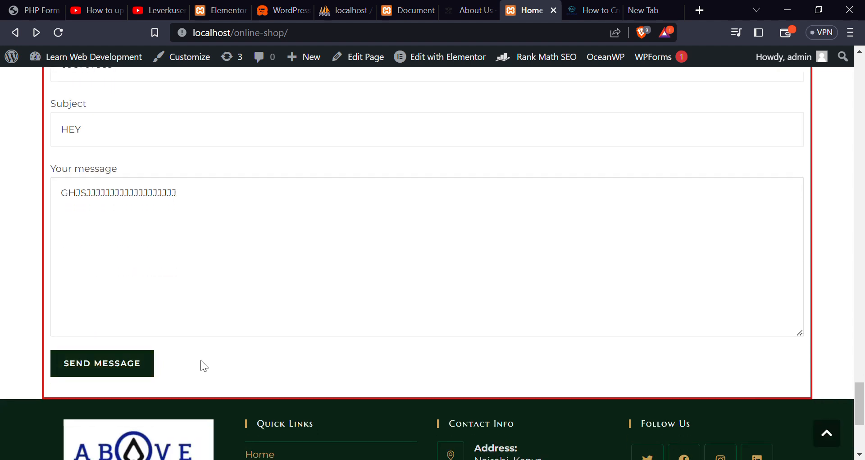
- Review the filled-in application form and the student testimonials section above it on the home page
{"action": "scroll", "coordinate": [202, 361], "scroll_direction": "up", "scroll_amount": 8}
{"action": "scroll", "coordinate": [201, 360], "scroll_direction": "down", "scroll_amount": 3}
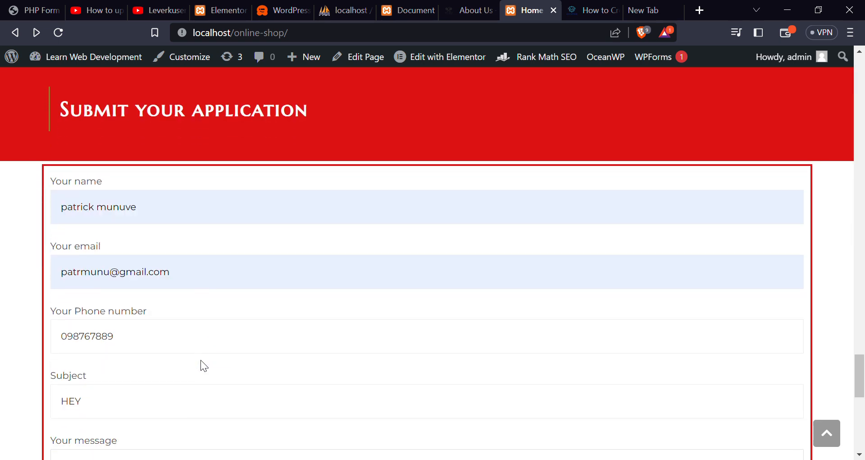
{"action": "scroll", "coordinate": [201, 360], "scroll_direction": "down", "scroll_amount": 2}
{"action": "scroll", "coordinate": [122, 307], "scroll_direction": "down", "scroll_amount": 2}
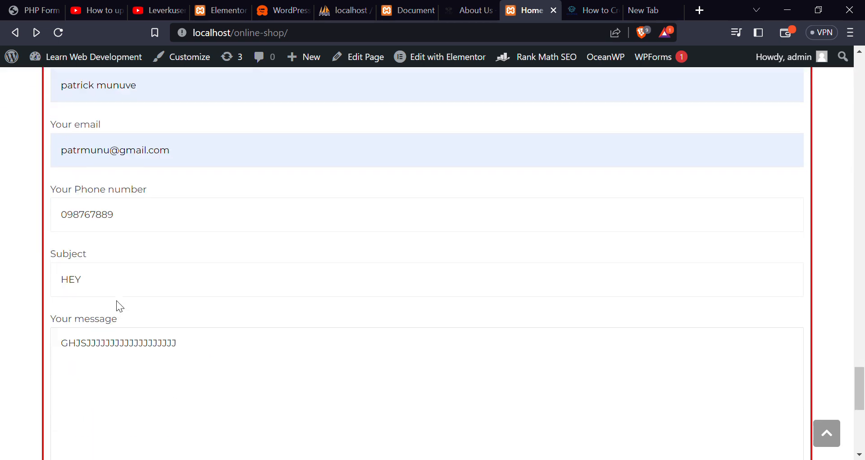
{"action": "scroll", "coordinate": [124, 307], "scroll_direction": "up", "scroll_amount": 6}
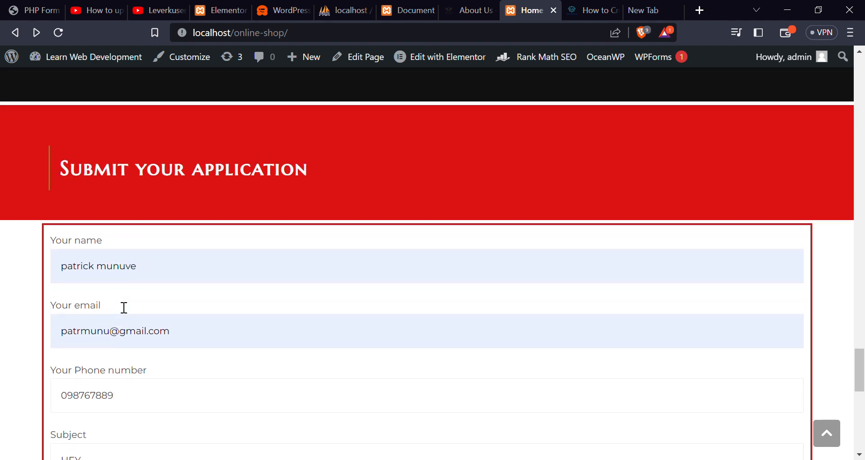
{"action": "scroll", "coordinate": [124, 307], "scroll_direction": "up", "scroll_amount": 5}
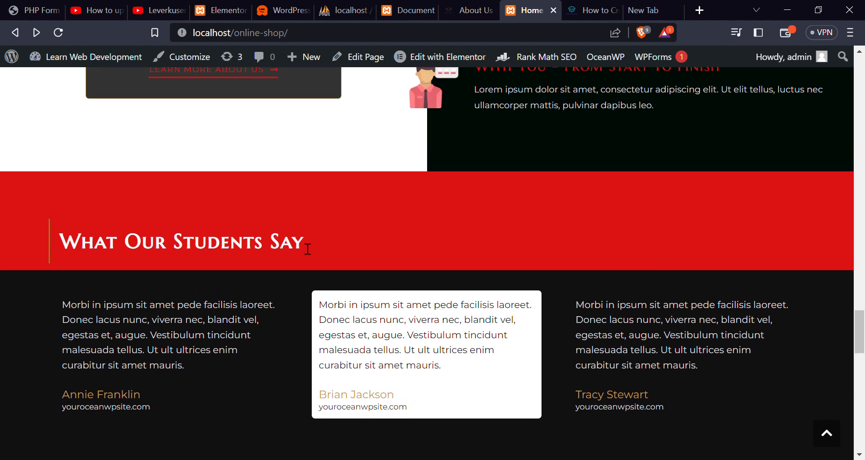
{"action": "scroll", "coordinate": [369, 249], "scroll_direction": "up", "scroll_amount": 3}
{"action": "scroll", "coordinate": [368, 249], "scroll_direction": "down", "scroll_amount": 11}
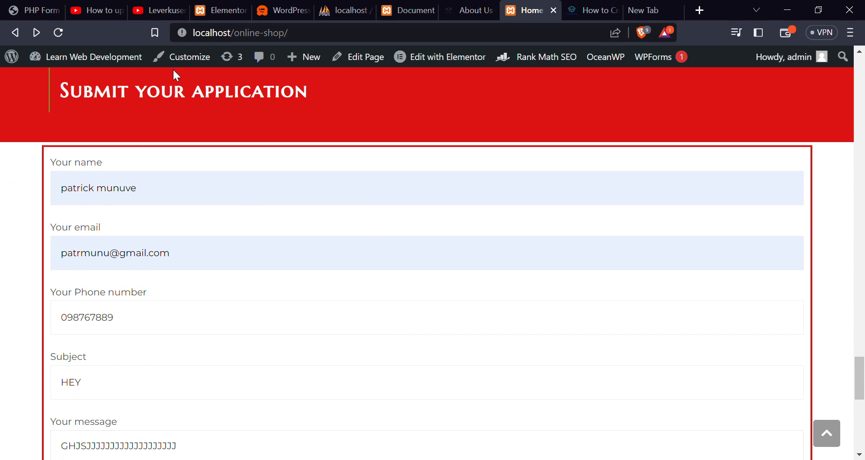
- Go to the site's admin dashboard and open the list of installed plugins
{"action": "mouse_move", "coordinate": [121, 58]}
{"action": "left_click", "coordinate": [67, 84]}
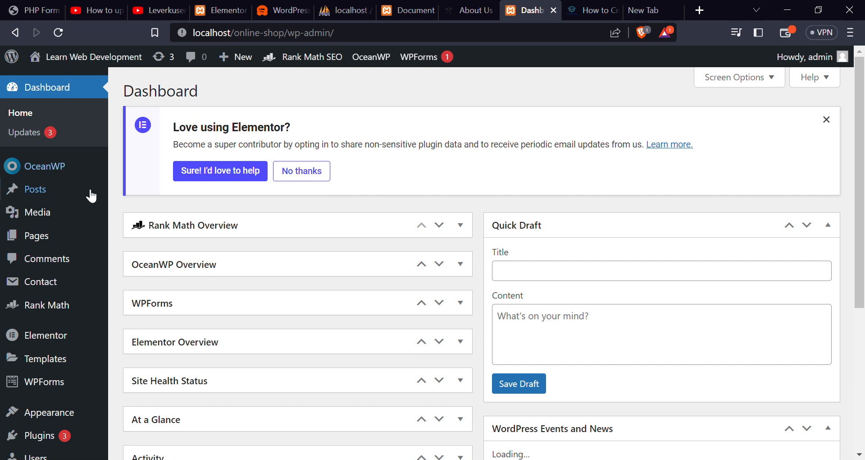
{"action": "scroll", "coordinate": [40, 288], "scroll_direction": "down", "scroll_amount": 3}
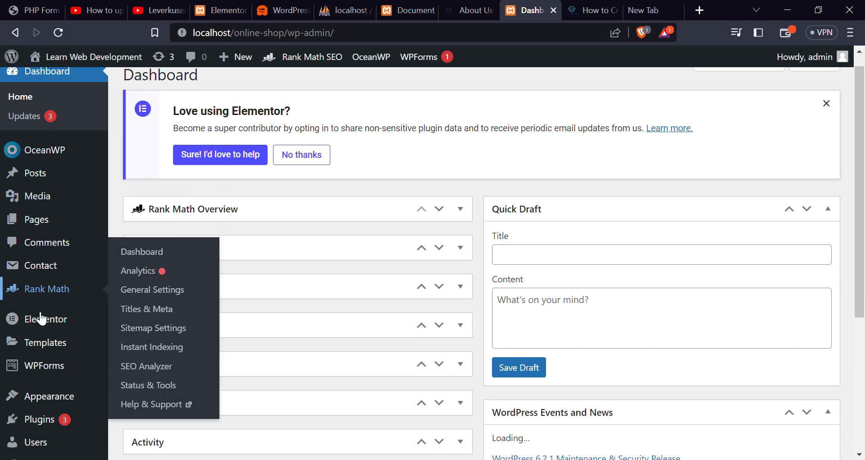
{"action": "left_click", "coordinate": [40, 350]}
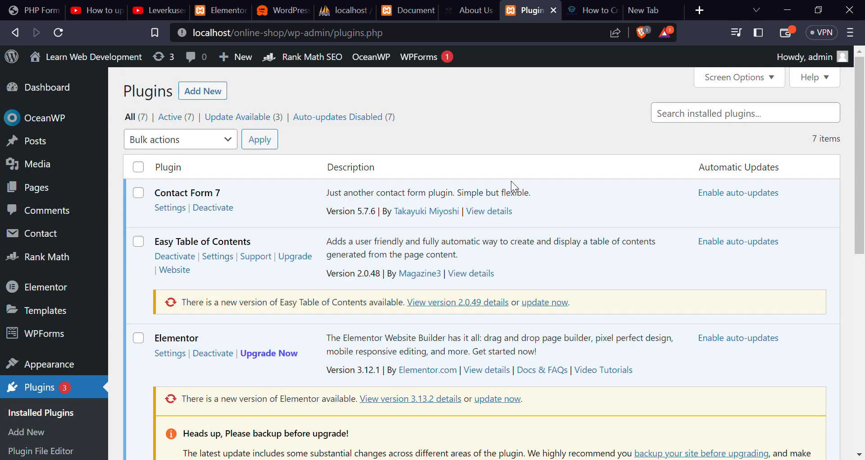
- Search the plugins available for installation for "CONTACT FORM 7"
{"action": "left_click", "coordinate": [222, 98]}
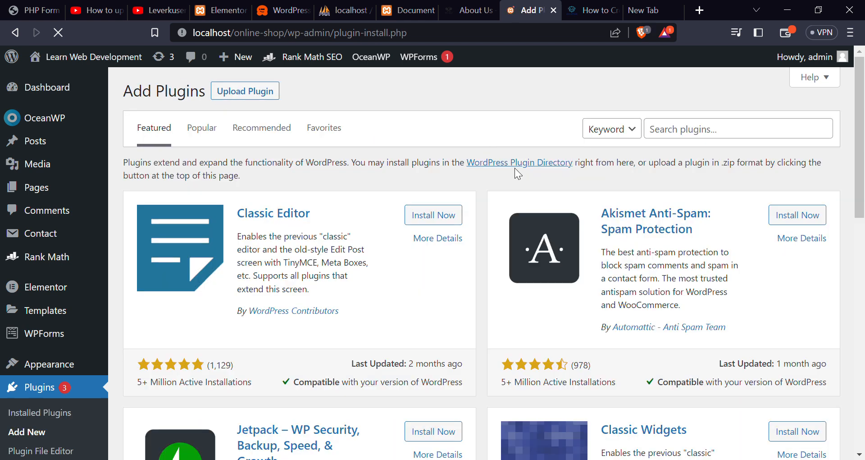
{"action": "left_click", "coordinate": [803, 137]}
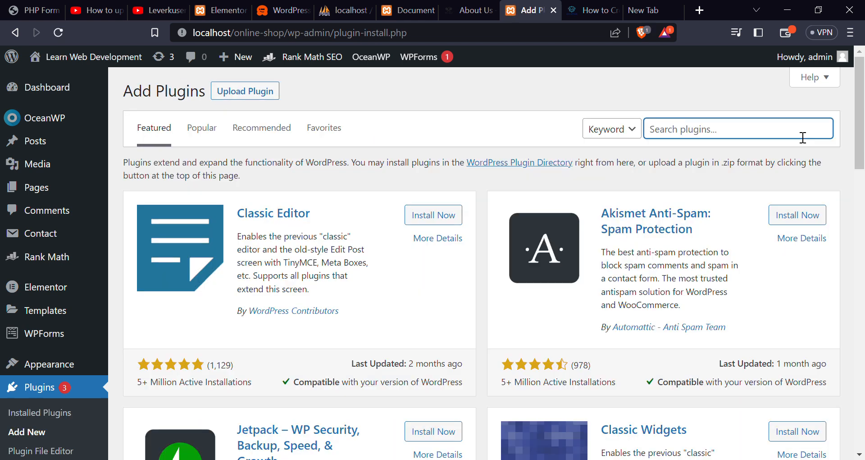
{"action": "type", "text": "CONTACT FORM"}
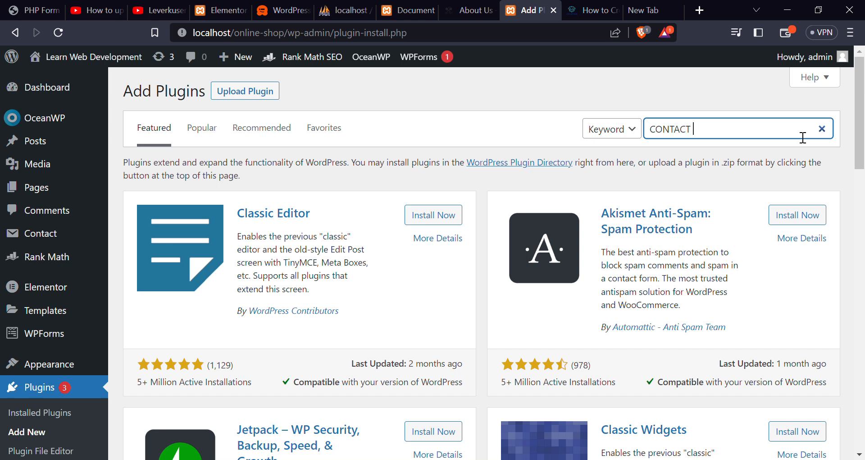
{"action": "type", "text": " 7"}
{"action": "key", "text": "Return"}
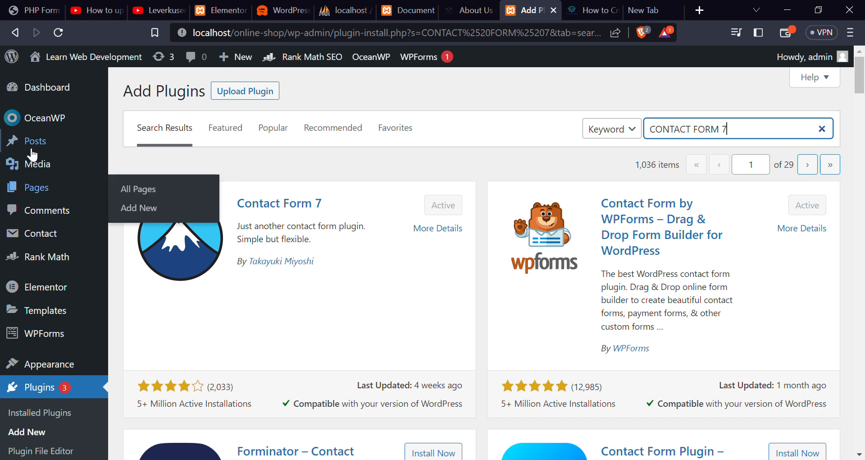
- Start a new contact form from the Contact Forms list and title it "Sample form"
{"action": "mouse_move", "coordinate": [51, 234]}
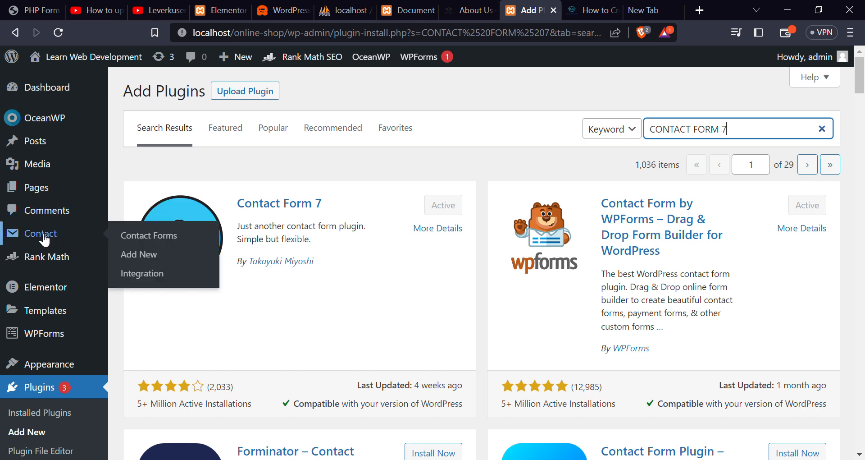
{"action": "left_click", "coordinate": [144, 242]}
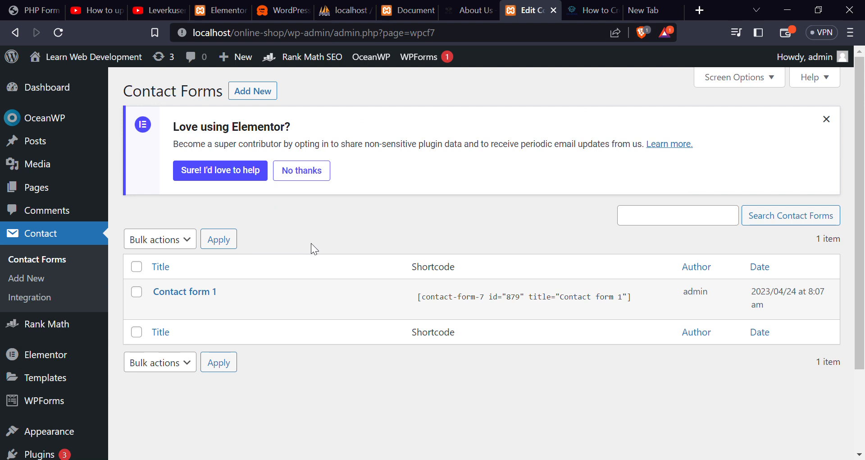
{"action": "mouse_move", "coordinate": [176, 315]}
{"action": "left_click", "coordinate": [269, 99]}
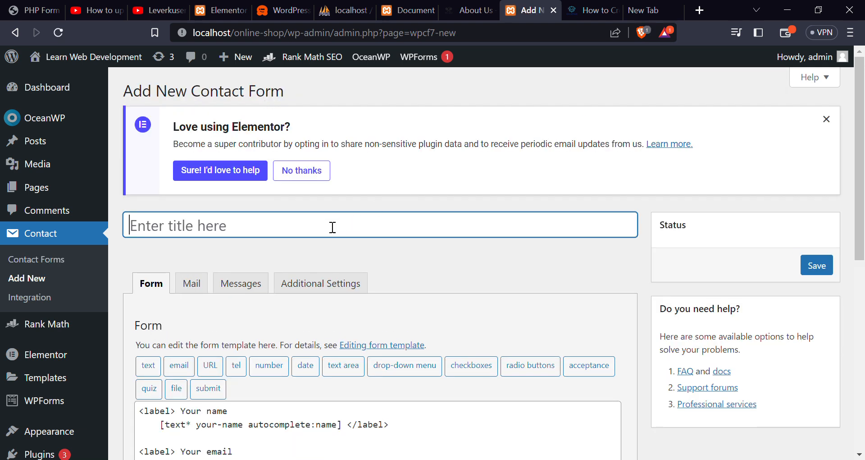
{"action": "type", "text": "S"}
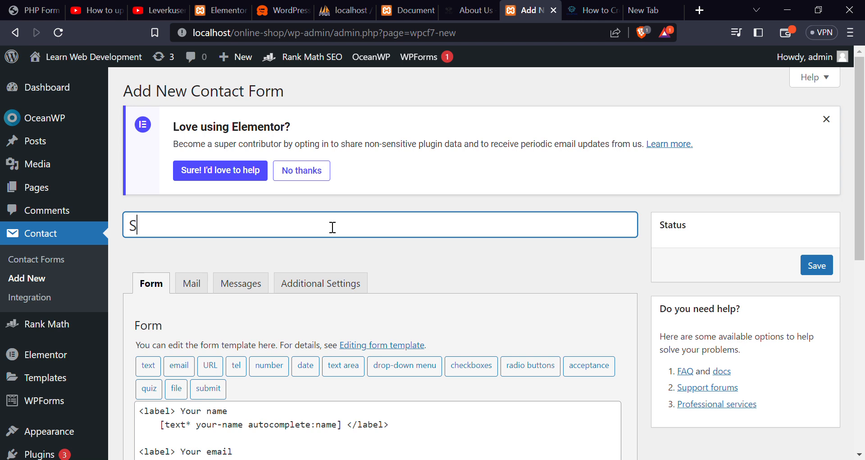
{"action": "type", "text": "ample form"}
{"action": "left_click", "coordinate": [433, 246]}
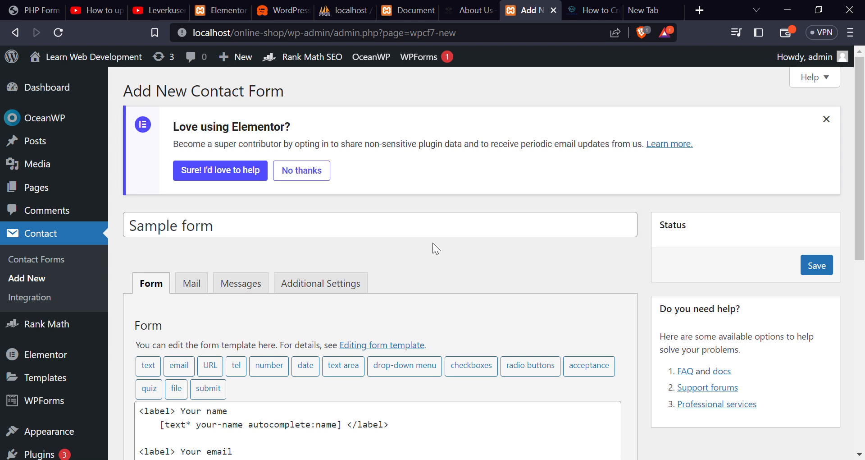
- Start a telephone form-tag for the form template, make it a required field and name it tel
{"action": "scroll", "coordinate": [433, 245], "scroll_direction": "down", "scroll_amount": 2}
{"action": "scroll", "coordinate": [436, 247], "scroll_direction": "down", "scroll_amount": 3}
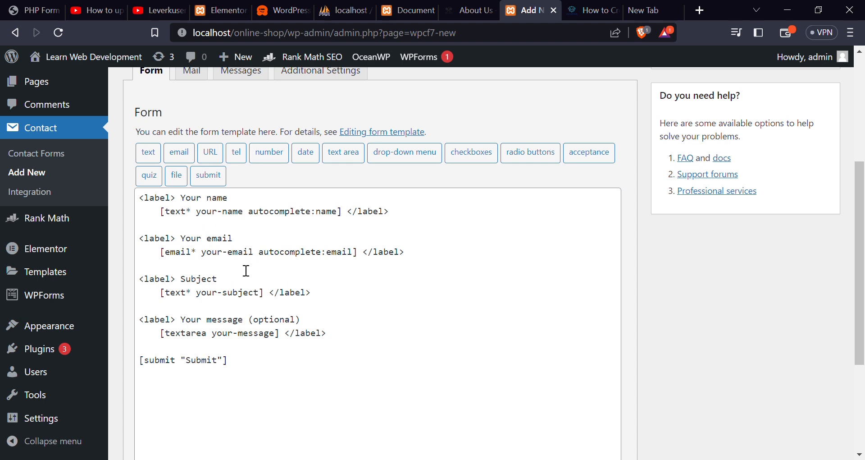
{"action": "left_click", "coordinate": [240, 158]}
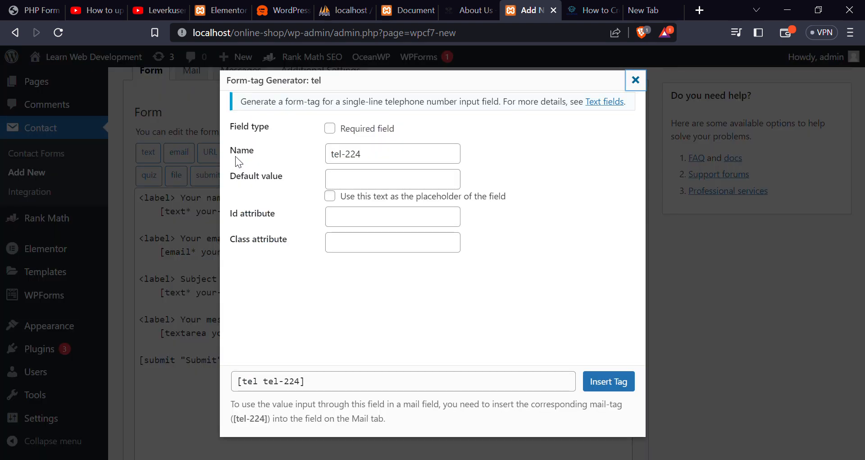
{"action": "left_click", "coordinate": [338, 132]}
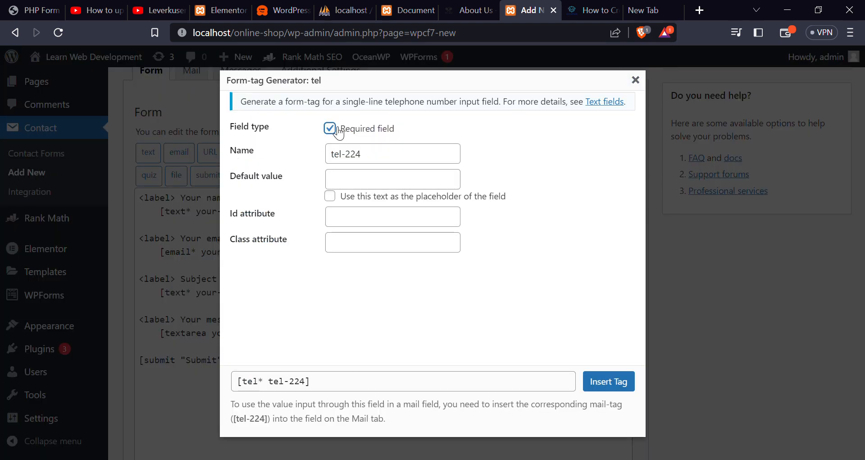
{"action": "left_click", "coordinate": [399, 155]}
{"action": "key", "text": "BackSpace"}
{"action": "key", "text": "BackSpace"}
{"action": "key", "text": "BackSpace"}
{"action": "key", "text": "BackSpace"}
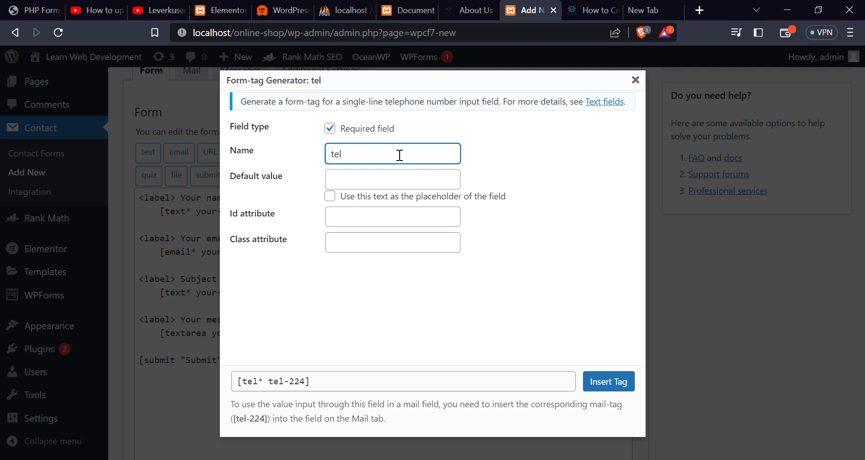
{"action": "left_click", "coordinate": [491, 147]}
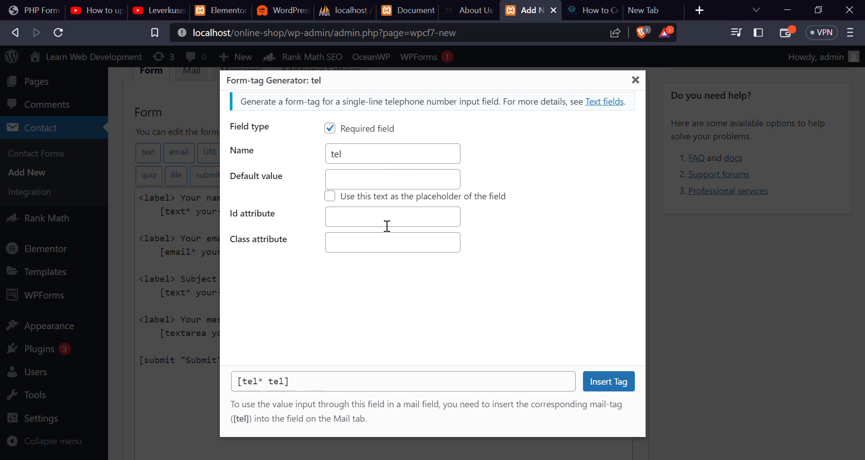
- Change the telephone tag's name to tel-788 and examine the name inside the generated tag
{"action": "left_click", "coordinate": [434, 160]}
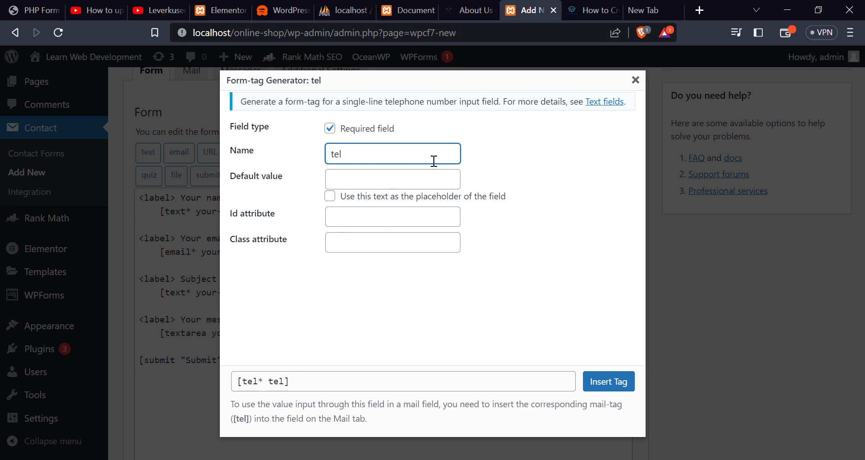
{"action": "type", "text": "-788"}
{"action": "left_click", "coordinate": [544, 167]}
{"action": "left_click", "coordinate": [304, 381]}
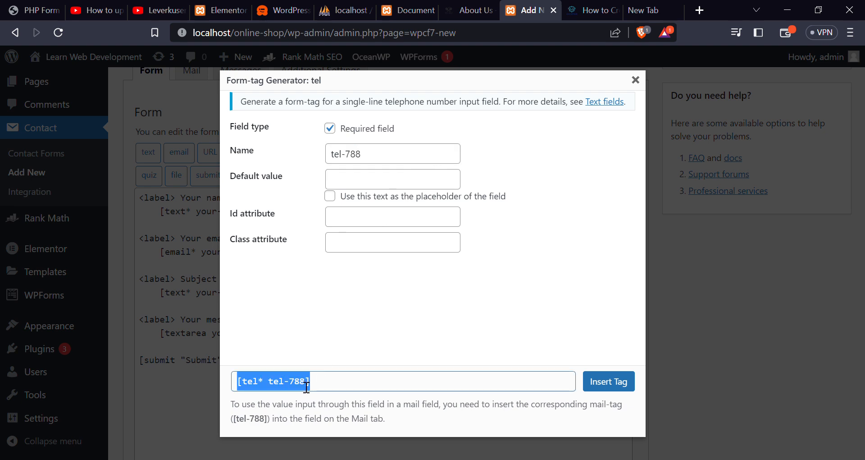
{"action": "left_click_drag", "start_coordinate": [312, 390], "coordinate": [288, 390]}
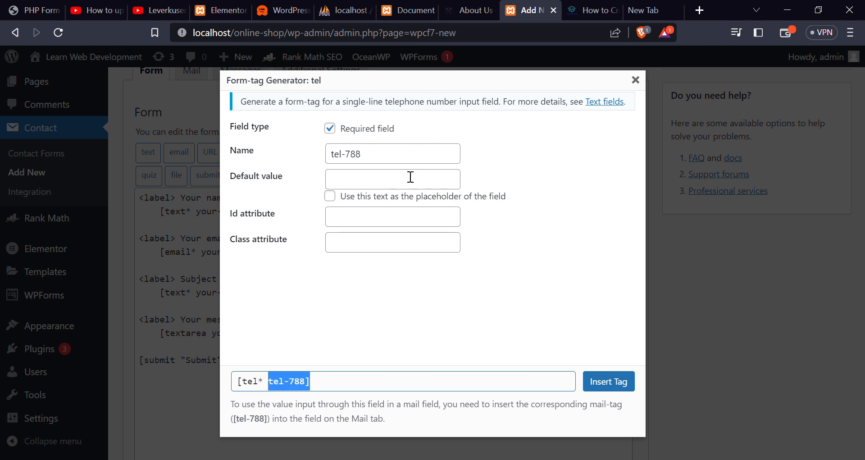
- Set the telephone tag's name back to tel and insert the tag into the form template
{"action": "left_click", "coordinate": [404, 160]}
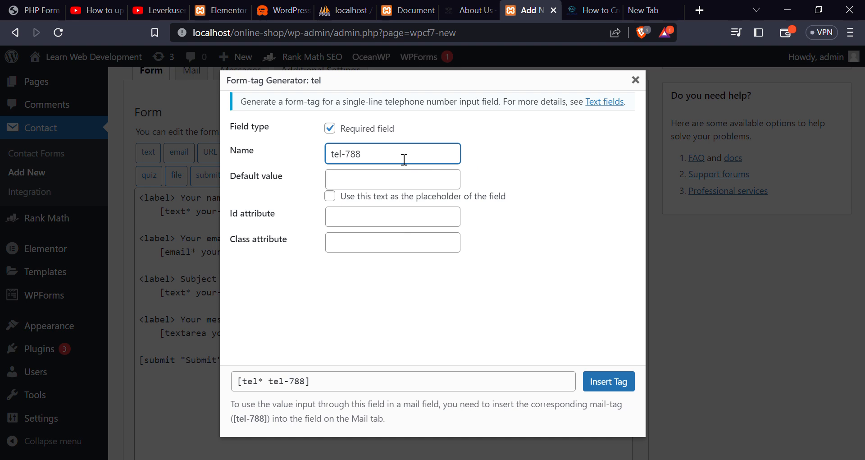
{"action": "key", "text": "BackSpace"}
{"action": "key", "text": "BackSpace"}
{"action": "key", "text": "BackSpace"}
{"action": "key", "text": "BackSpace"}
{"action": "left_click", "coordinate": [505, 147]}
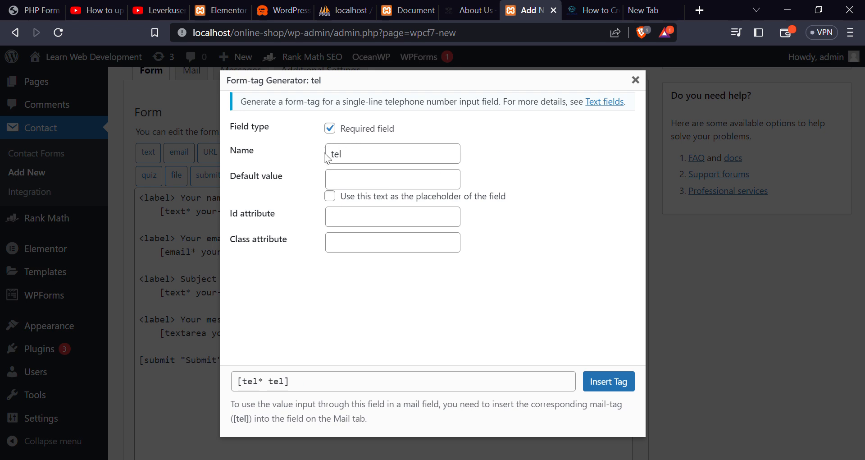
{"action": "left_click", "coordinate": [609, 381]}
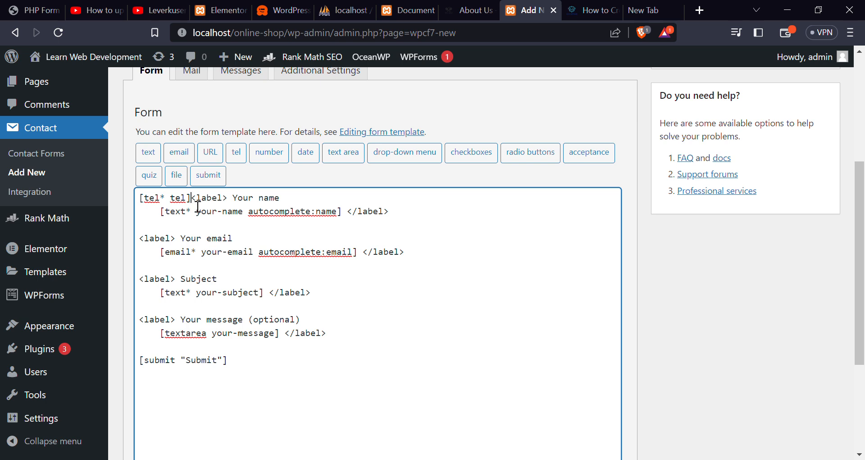
- Delete the tel tag that stands directly before the Your name label in the form template
{"action": "key", "text": "BackSpace"}
{"action": "key", "text": "BackSpace"}
{"action": "key", "text": "BackSpace"}
{"action": "key", "text": "BackSpace"}
{"action": "key", "text": "BackSpace"}
{"action": "key", "text": "BackSpace"}
{"action": "key", "text": "BackSpace"}
{"action": "key", "text": "BackSpace"}
{"action": "key", "text": "BackSpace"}
{"action": "key", "text": "BackSpace"}
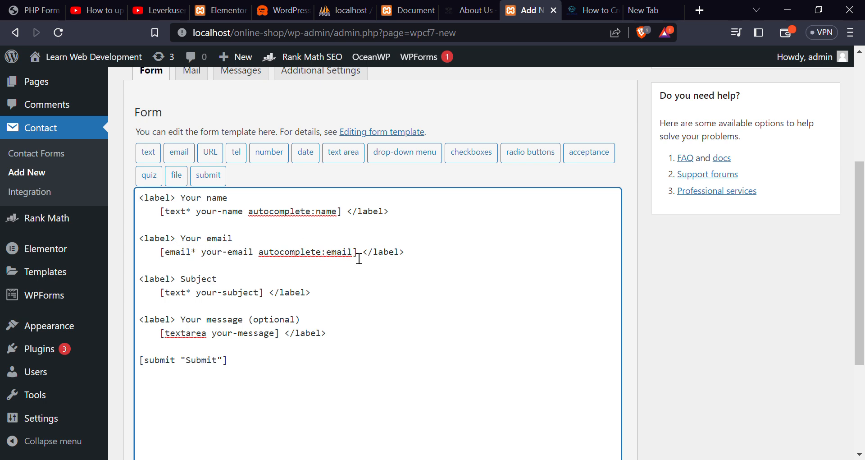
- Insert the required tel tag on its own line between the email and Subject blocks of the template
{"action": "left_click", "coordinate": [451, 260]}
{"action": "key", "text": "Return"}
{"action": "key", "text": "Return"}
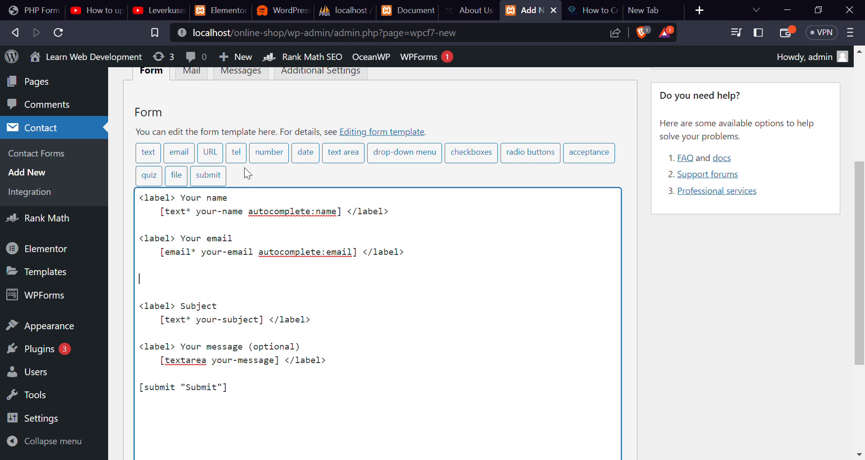
{"action": "left_click", "coordinate": [237, 156]}
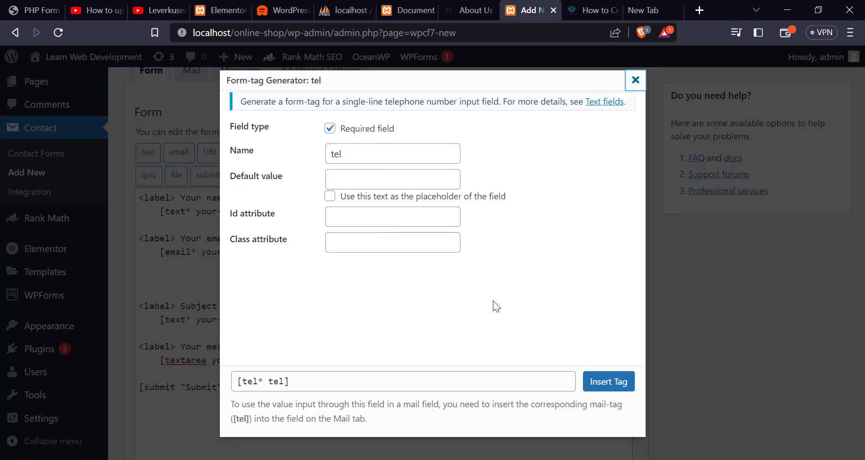
{"action": "left_click", "coordinate": [610, 380]}
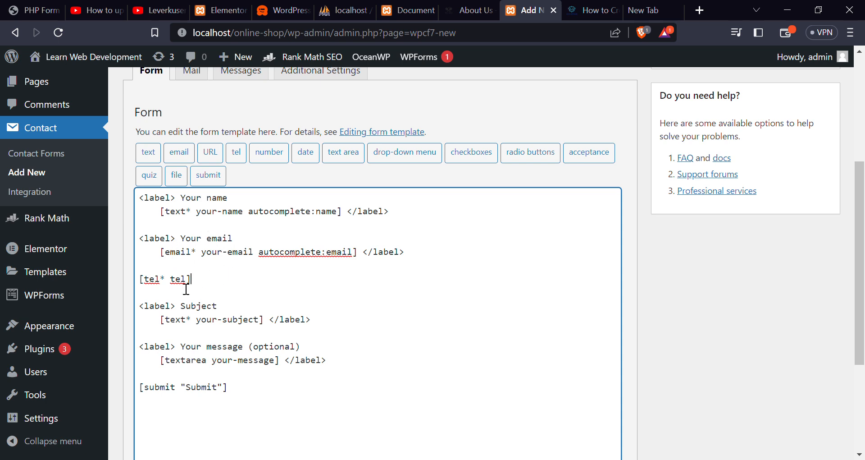
- Wrap the tel tag in <label> and </label> like the other fields, with the tag indented on the line below the opening label
{"action": "scroll", "coordinate": [186, 289], "scroll_direction": "down", "scroll_amount": 1}
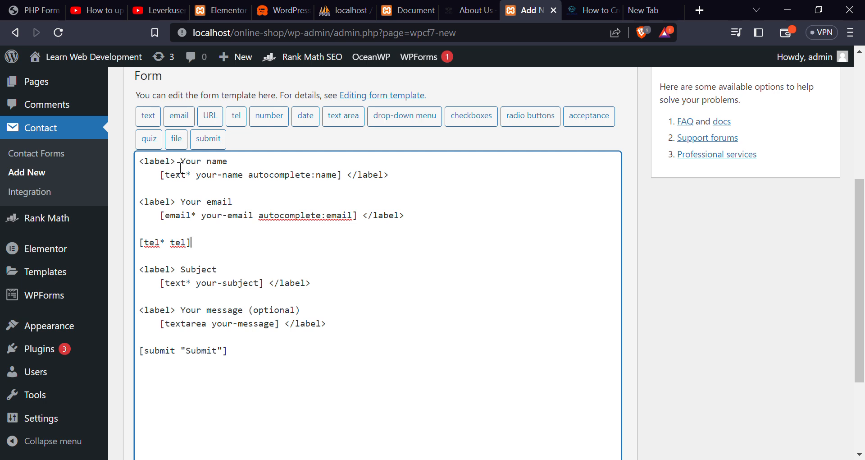
{"action": "left_click_drag", "start_coordinate": [176, 162], "coordinate": [150, 163]}
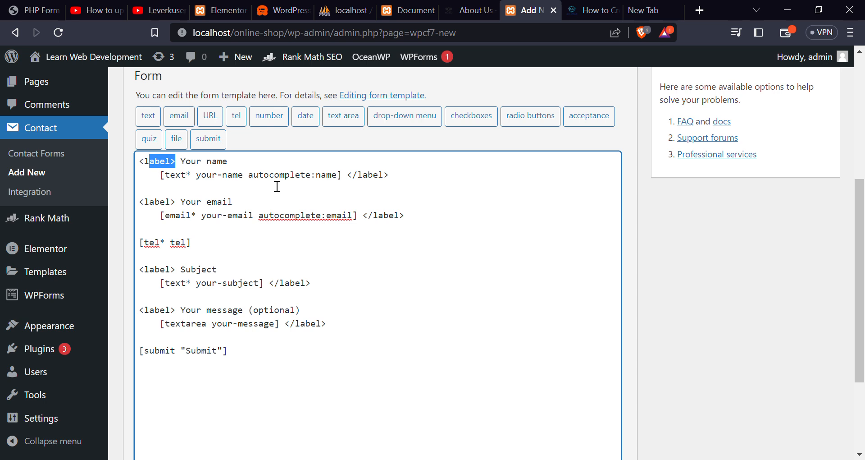
{"action": "left_click_drag", "start_coordinate": [395, 180], "coordinate": [359, 180]}
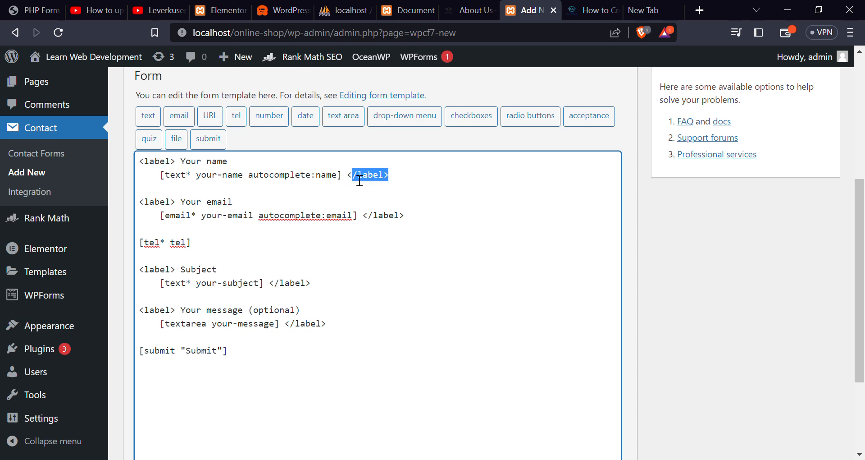
{"action": "left_click", "coordinate": [360, 179]}
{"action": "left_click_drag", "start_coordinate": [140, 269], "coordinate": [170, 271]}
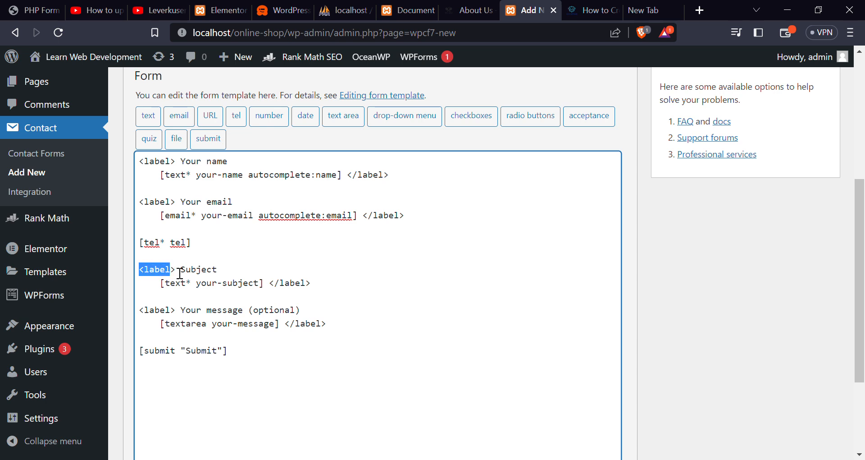
{"action": "key", "text": "Right"}
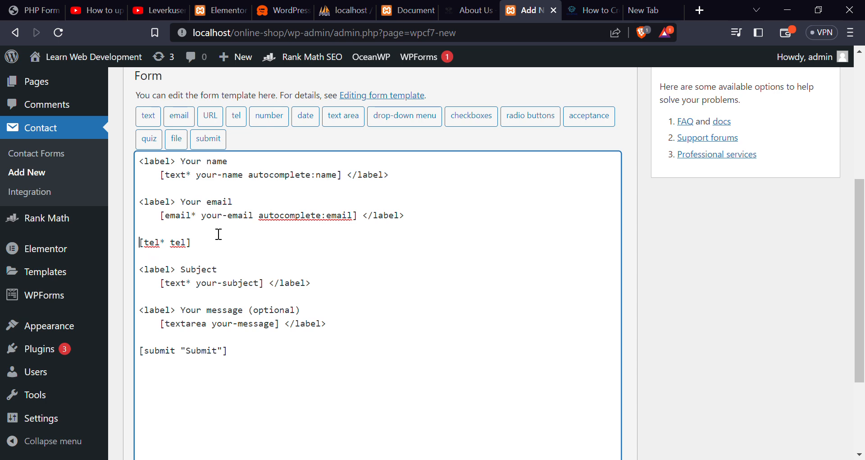
{"action": "type", "text": "<label>"}
{"action": "left_click", "coordinate": [253, 236]}
{"action": "left_click", "coordinate": [255, 248]}
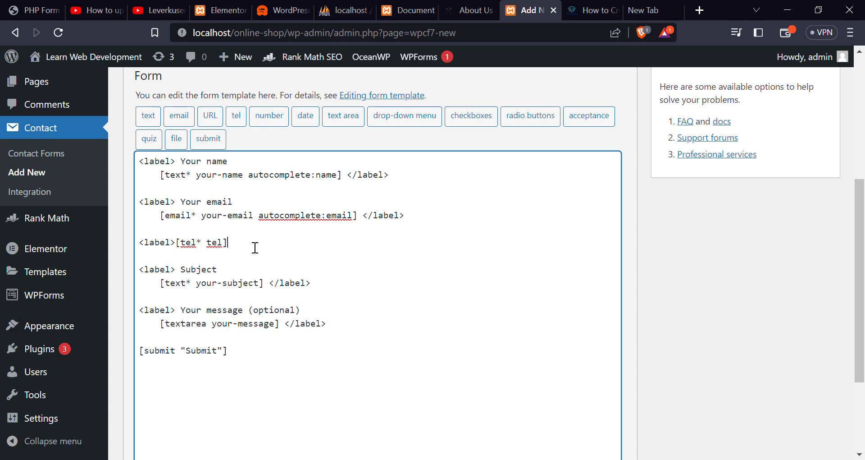
{"action": "type", "text": "</label>"}
{"action": "key", "text": "Return"}
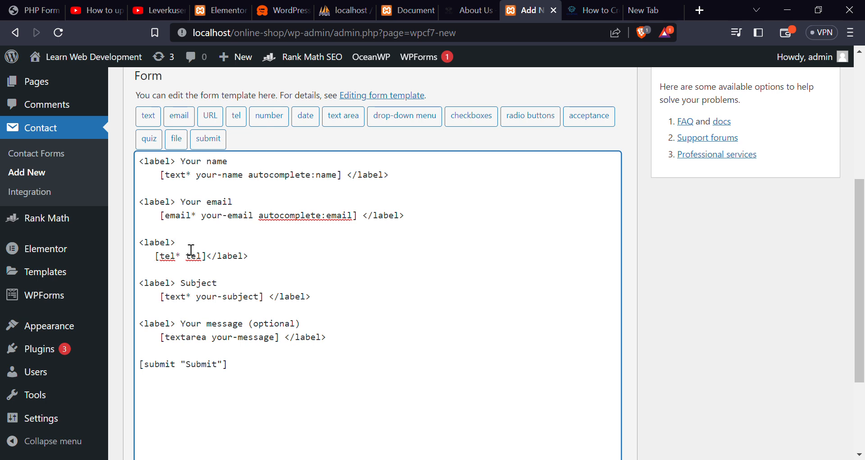
- Label the telephone field Mobile in the form template
{"action": "type", "text": "Your M"}
{"action": "type", "text": "obil"}
{"action": "type", "text": "e"}
{"action": "key", "text": "ctrl+Left"}
{"action": "key", "text": "ctrl+BackSpace"}
- Shorten the email and name field labels to Email and Name
{"action": "left_click", "coordinate": [214, 206]}
{"action": "key", "text": "ctrl+BackSpace"}
{"action": "key", "text": "ctrl+BackSpace"}
{"action": "type", "text": "E"}
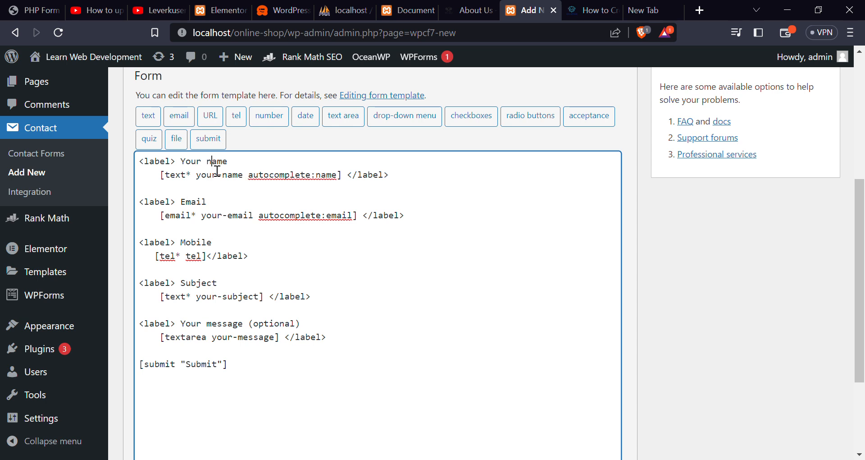
{"action": "key", "text": "ctrl+BackSpace"}
{"action": "key", "text": "ctrl+BackSpace"}
{"action": "key", "text": "ctrl+BackSpace"}
{"action": "type", "text": "> N"}
- Shorten the message field's label to Message by removing "Your" and "(optional)"
{"action": "key", "text": "BackSpace"}
{"action": "key", "text": "BackSpace"}
{"action": "key", "text": "BackSpace"}
{"action": "key", "text": "BackSpace"}
{"action": "key", "text": "BackSpace"}
{"action": "key", "text": "BackSpace"}
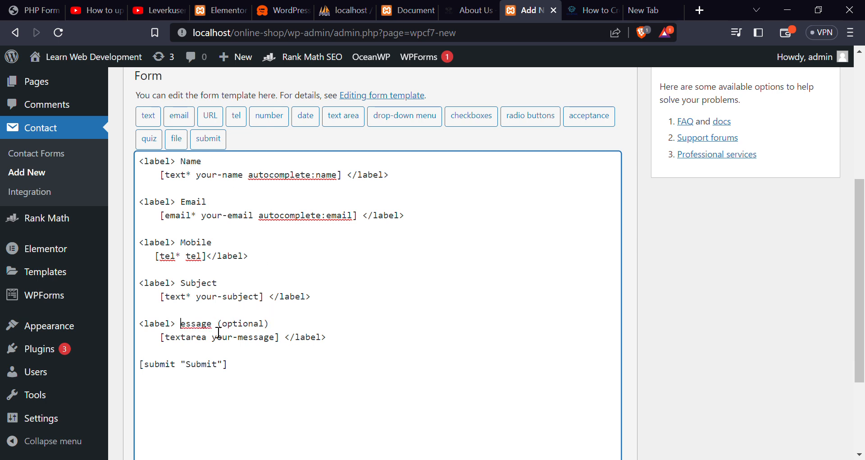
{"action": "type", "text": "M"}
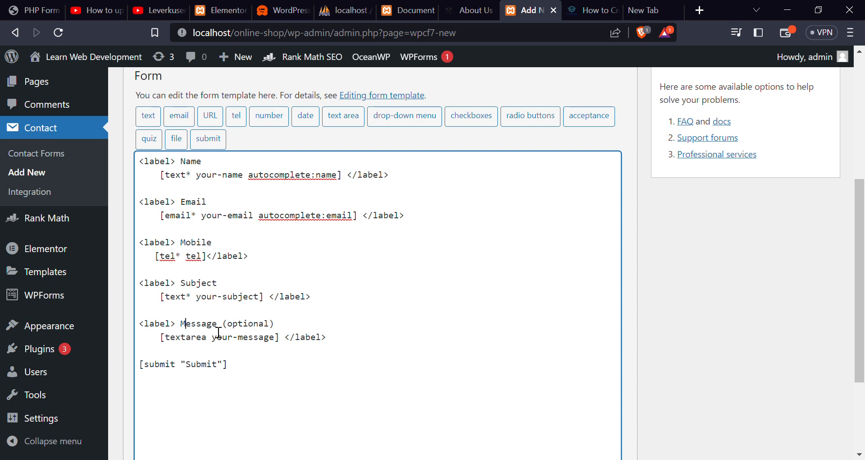
{"action": "double_click", "coordinate": [300, 330]}
{"action": "key", "text": "Left"}
{"action": "key", "text": "BackSpace"}
{"action": "key", "text": "BackSpace"}
{"action": "key", "text": "BackSpace"}
{"action": "key", "text": "BackSpace"}
{"action": "key", "text": "BackSpace"}
{"action": "key", "text": "BackSpace"}
{"action": "key", "text": "BackSpace"}
{"action": "key", "text": "BackSpace"}
{"action": "key", "text": "BackSpace"}
{"action": "key", "text": "BackSpace"}
{"action": "key", "text": "BackSpace"}
- Save the Sample form contact form
{"action": "scroll", "coordinate": [365, 295], "scroll_direction": "down", "scroll_amount": 3}
{"action": "left_click", "coordinate": [144, 395]}
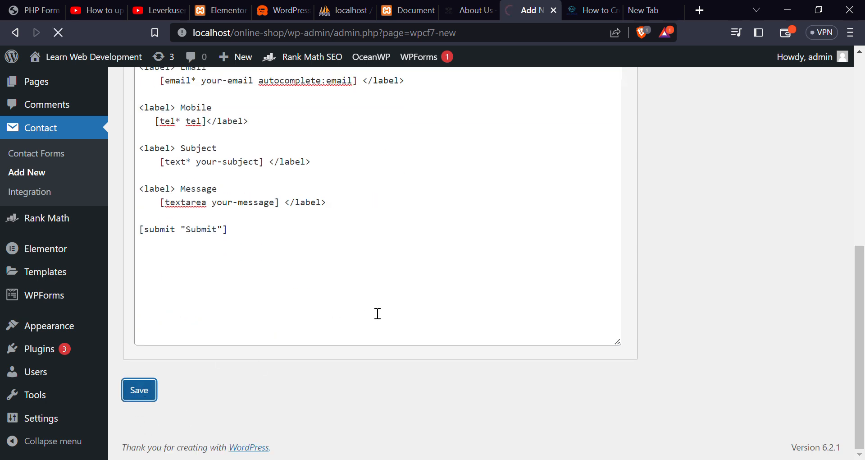
{"action": "scroll", "coordinate": [378, 313], "scroll_direction": "up", "scroll_amount": 1}
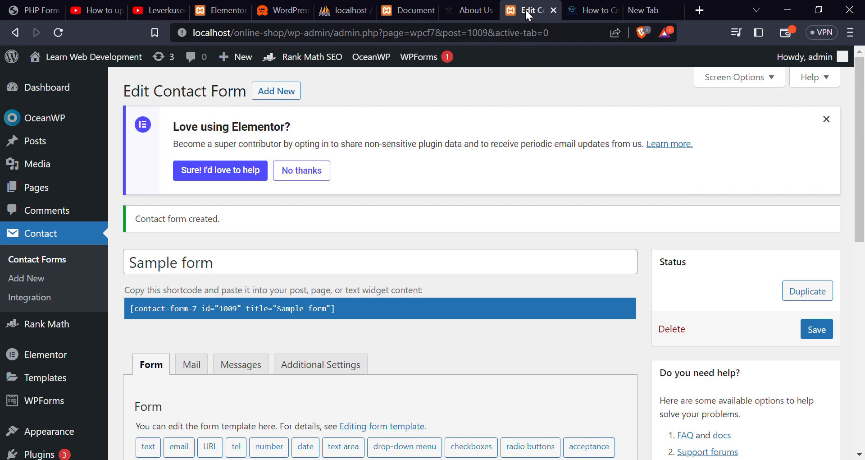
- Duplicate the form editor's browser tab, open the online-shop home page in the copy and look through its sections
{"action": "left_click", "coordinate": [578, 109]}
{"action": "left_click", "coordinate": [487, 8]}
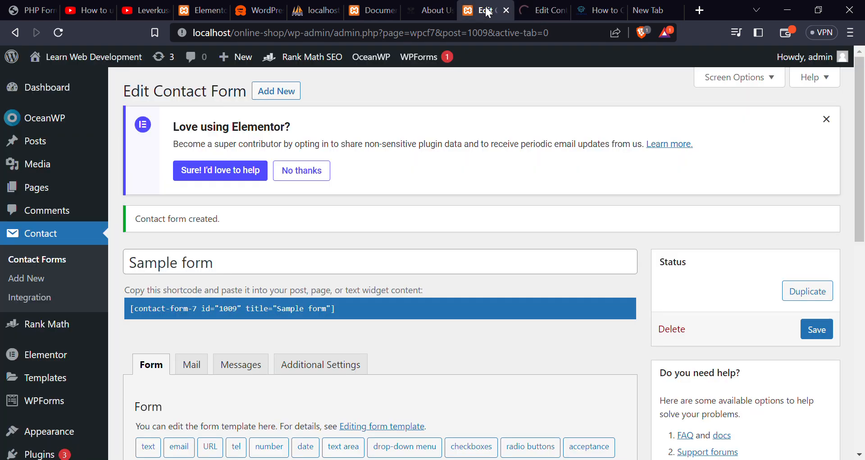
{"action": "left_click", "coordinate": [539, 15]}
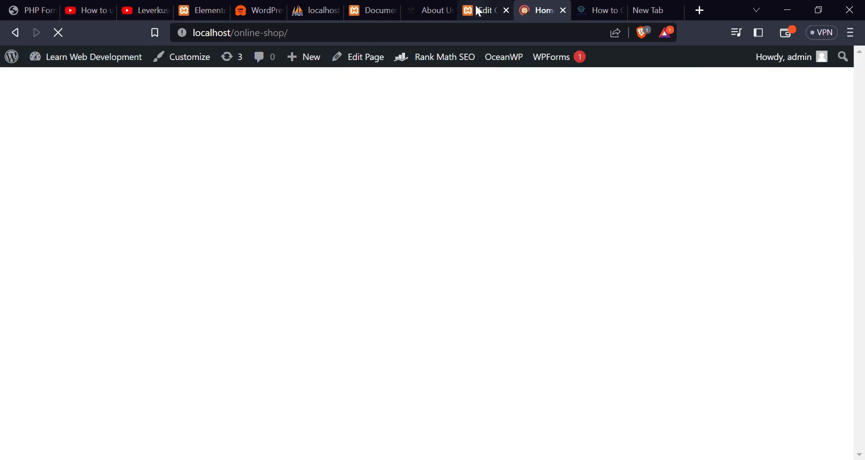
{"action": "left_click", "coordinate": [476, 6]}
{"action": "left_click", "coordinate": [541, 10]}
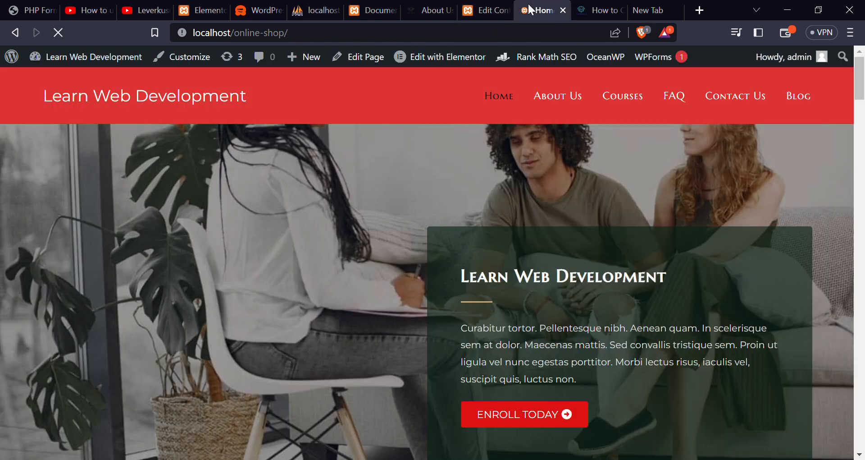
{"action": "scroll", "coordinate": [331, 276], "scroll_direction": "down", "scroll_amount": 5}
{"action": "scroll", "coordinate": [331, 276], "scroll_direction": "down", "scroll_amount": 15}
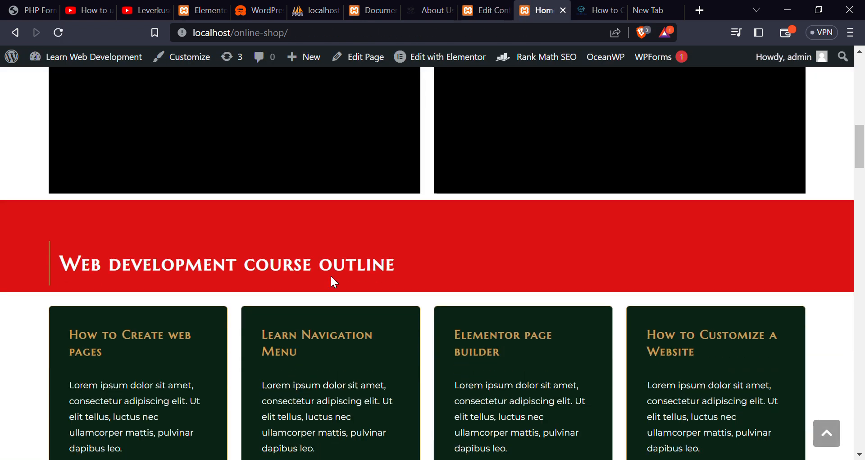
{"action": "scroll", "coordinate": [334, 282], "scroll_direction": "down", "scroll_amount": 10}
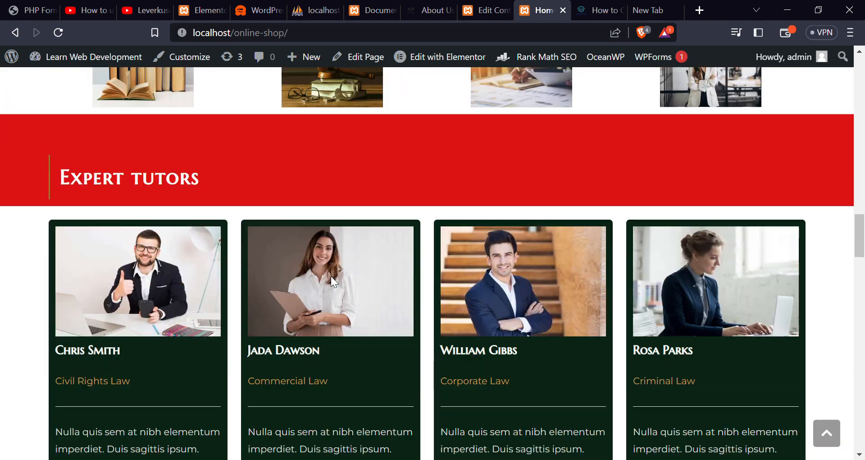
{"action": "scroll", "coordinate": [334, 282], "scroll_direction": "up", "scroll_amount": 10}
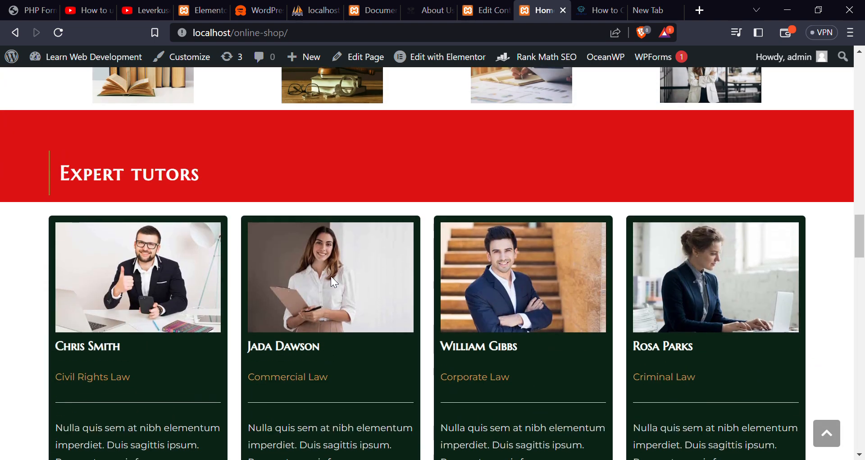
{"action": "scroll", "coordinate": [331, 276], "scroll_direction": "down", "scroll_amount": 10}
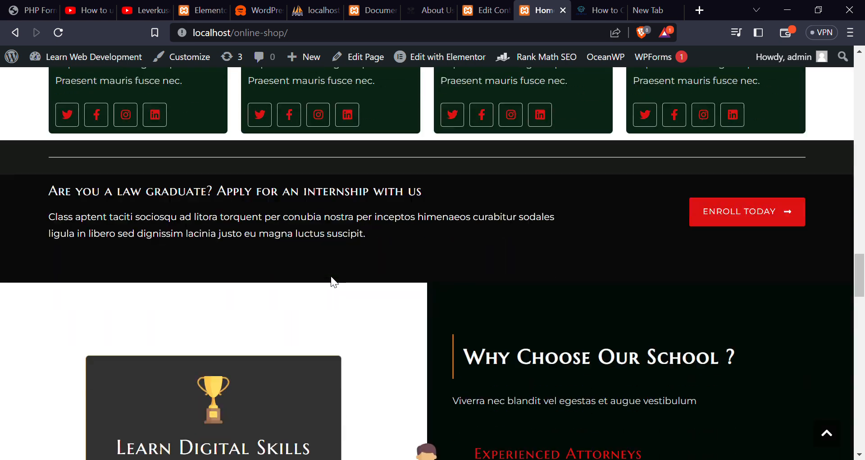
{"action": "scroll", "coordinate": [331, 276], "scroll_direction": "up", "scroll_amount": 20}
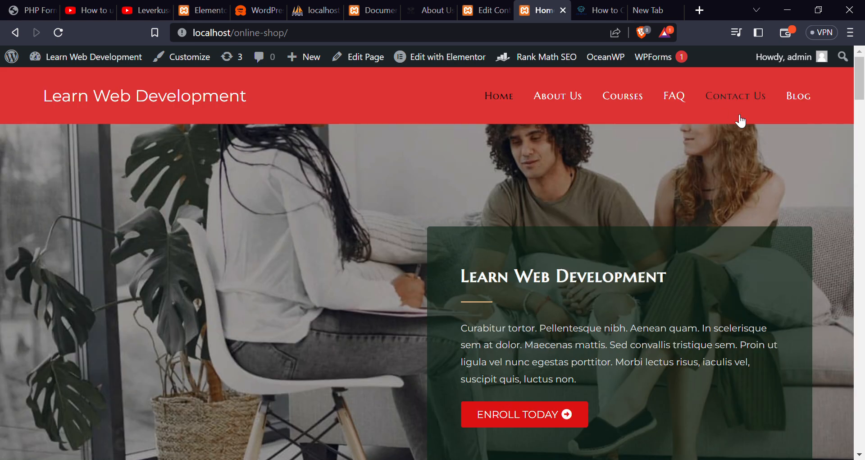
- Open the site's Contact Us page, look over its existing form and start editing the page with Elementor
{"action": "left_click", "coordinate": [748, 98]}
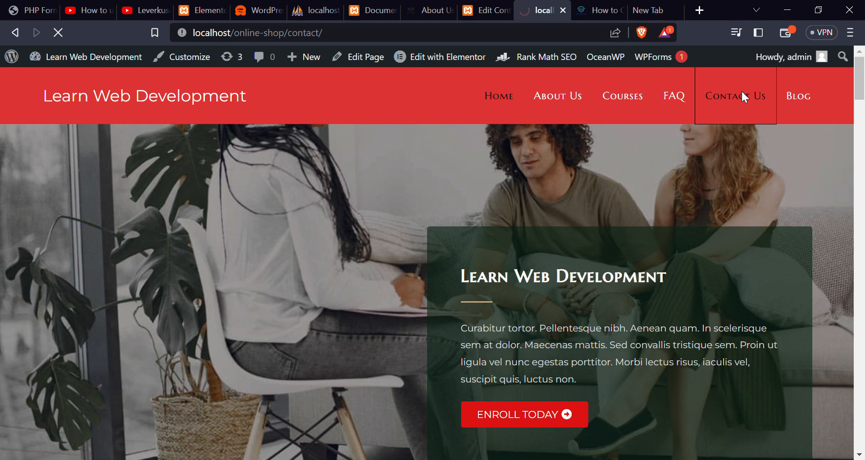
{"action": "scroll", "coordinate": [474, 310], "scroll_direction": "down", "scroll_amount": 5}
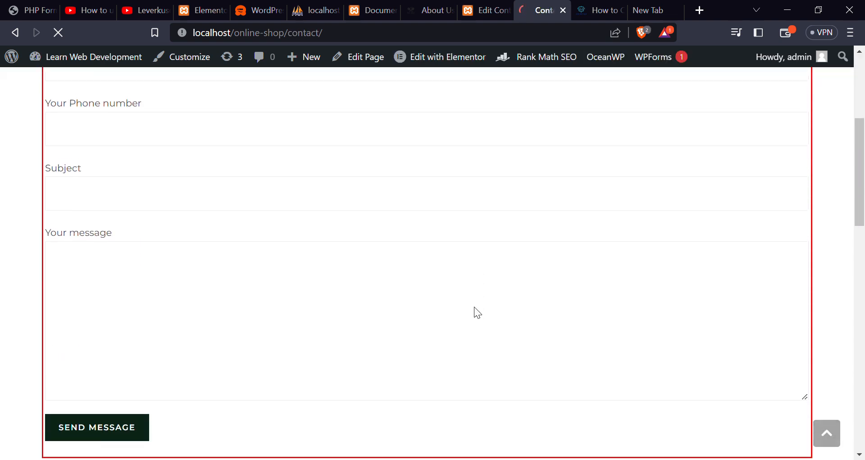
{"action": "scroll", "coordinate": [347, 264], "scroll_direction": "up", "scroll_amount": 3}
{"action": "scroll", "coordinate": [347, 264], "scroll_direction": "down", "scroll_amount": 2}
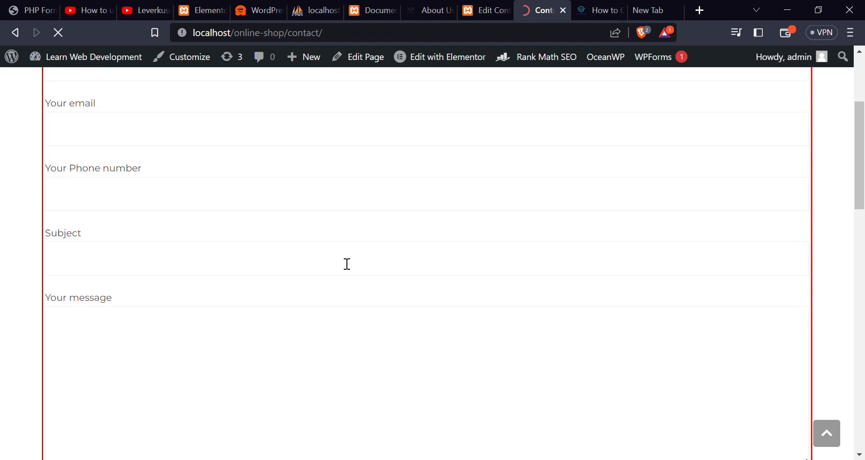
{"action": "scroll", "coordinate": [347, 264], "scroll_direction": "up", "scroll_amount": 4}
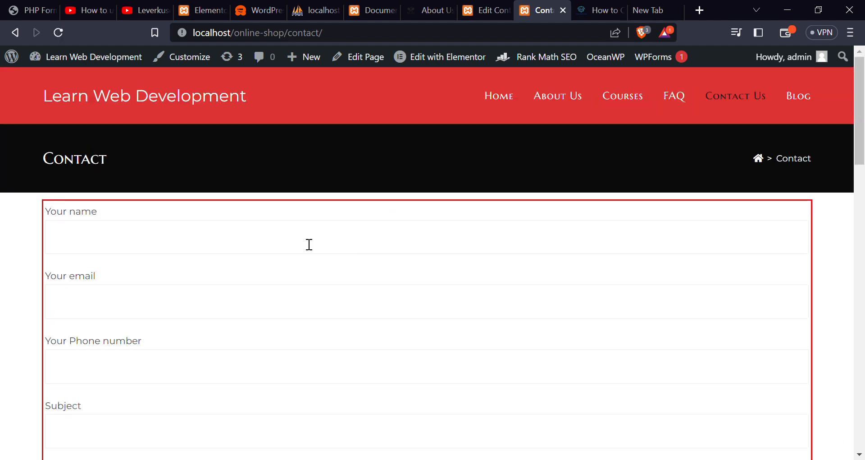
{"action": "left_click", "coordinate": [438, 59]}
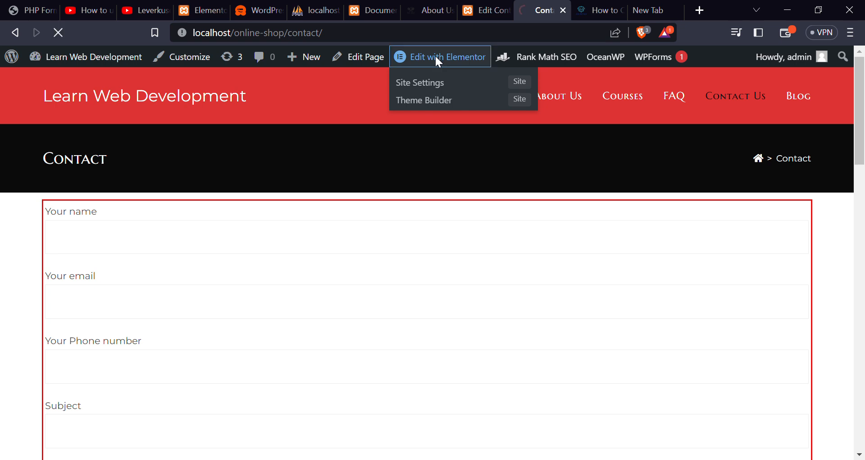
{"action": "scroll", "coordinate": [391, 180], "scroll_direction": "down", "scroll_amount": 5}
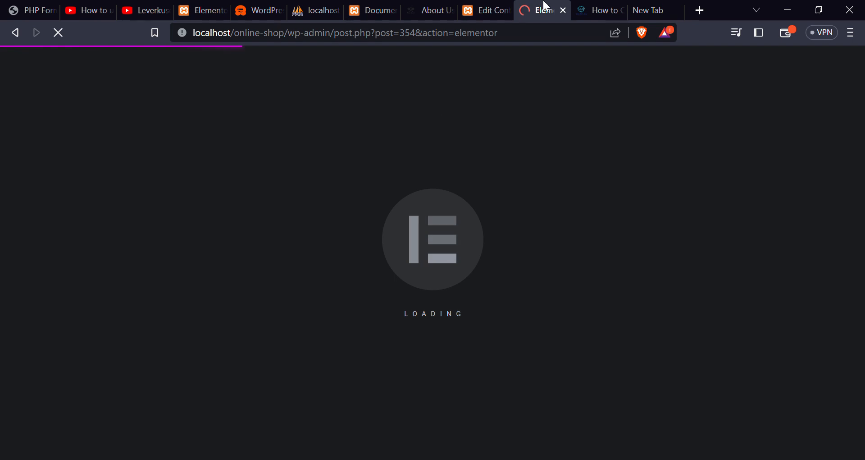
- Copy the Sample form shortcode from the contact form editor
{"action": "left_click", "coordinate": [493, 9]}
{"action": "scroll", "coordinate": [364, 223], "scroll_direction": "down", "scroll_amount": 2}
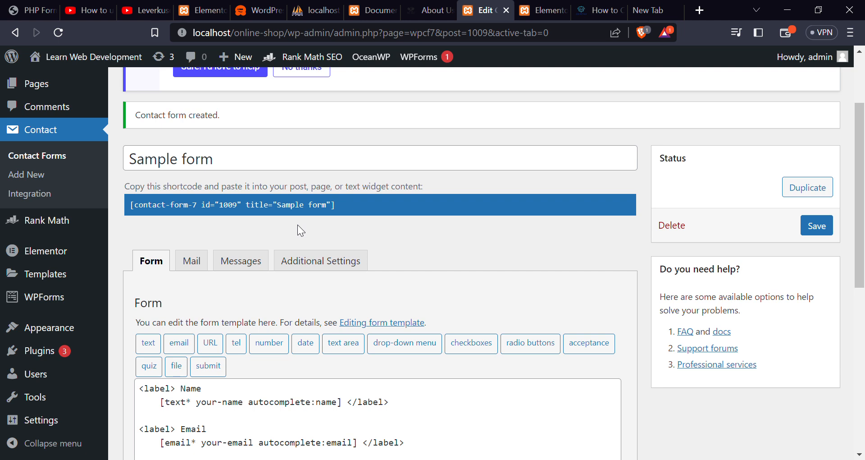
{"action": "left_click", "coordinate": [240, 212]}
{"action": "key", "text": "ctrl+c"}
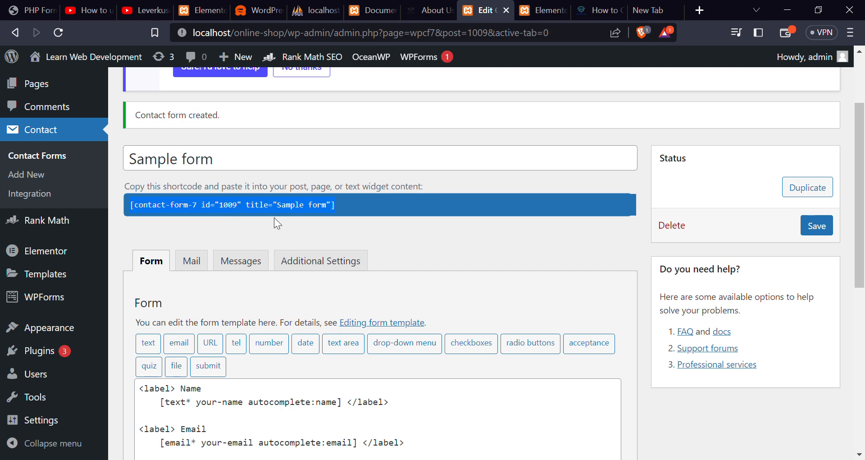
- In the Elementor editor, delete the section holding the old form and add a single-column section above the Address, Phone and Contact blocks
{"action": "left_click", "coordinate": [537, 3]}
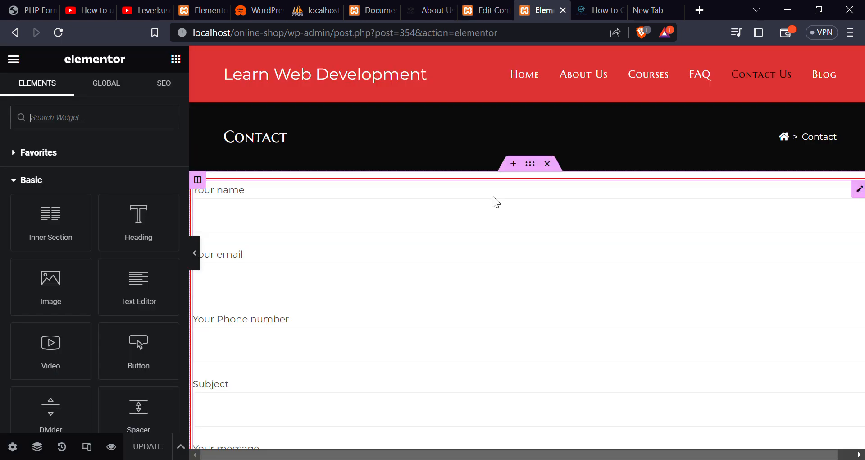
{"action": "left_click", "coordinate": [549, 165]}
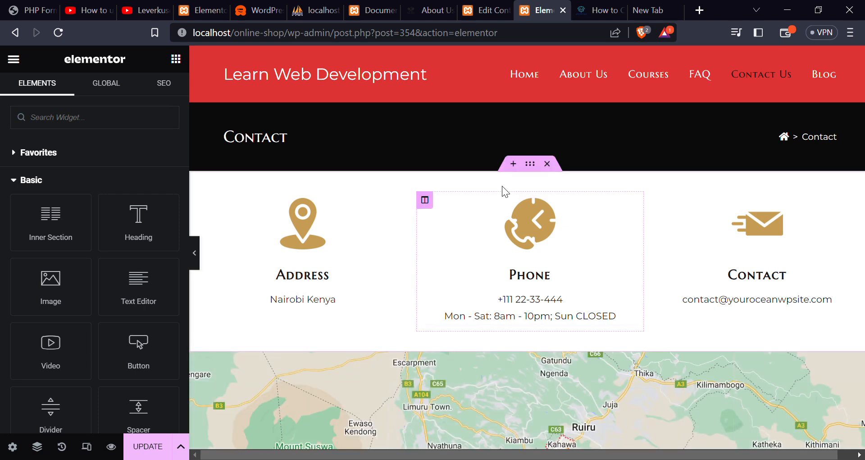
{"action": "left_click", "coordinate": [516, 165]}
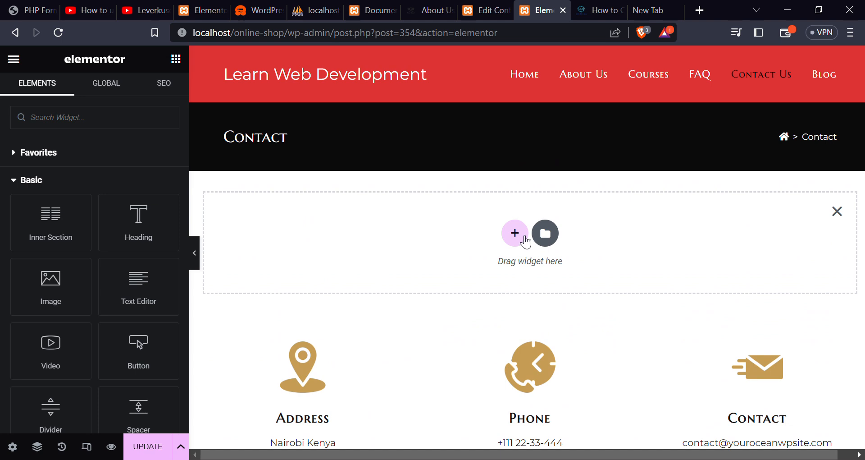
{"action": "left_click", "coordinate": [524, 238]}
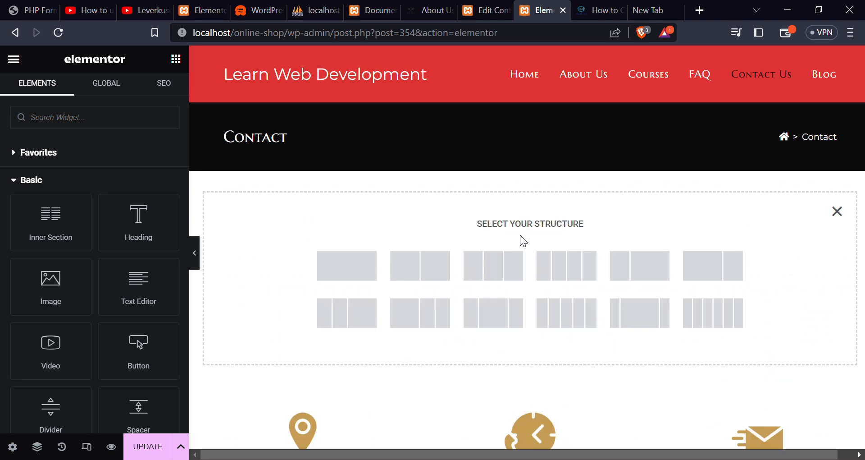
{"action": "left_click", "coordinate": [365, 273]}
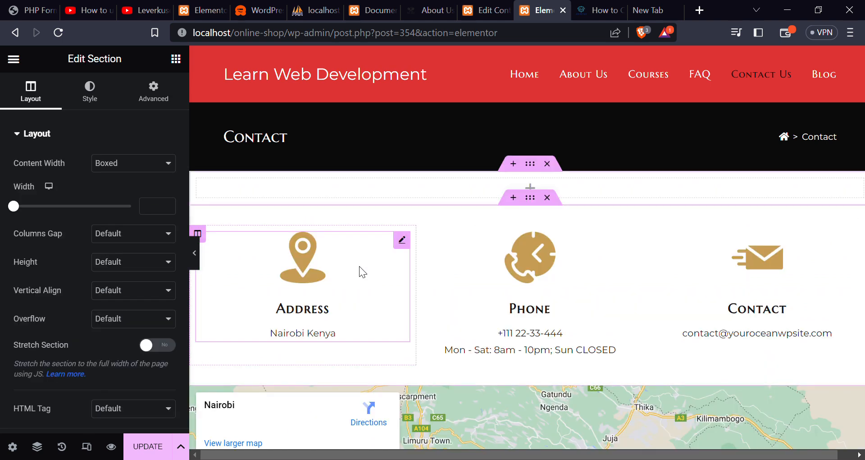
- Find the Shortcode widget by searching for "short" and place it in the new empty section
{"action": "left_click", "coordinate": [490, 184]}
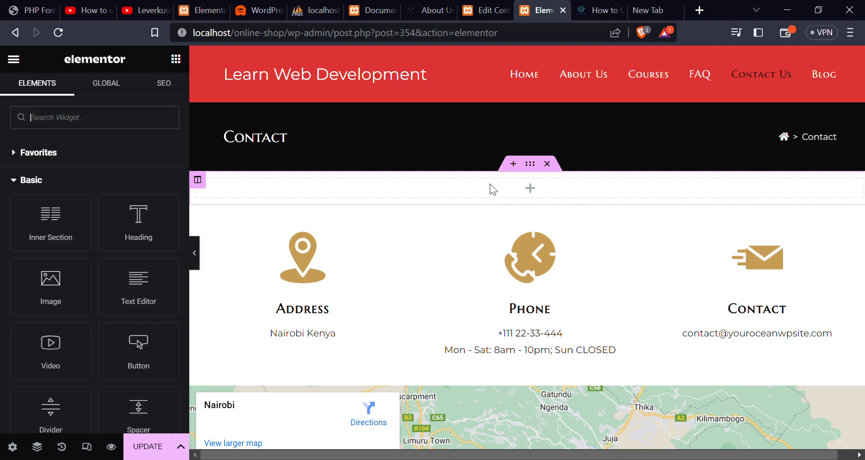
{"action": "type", "text": "short"}
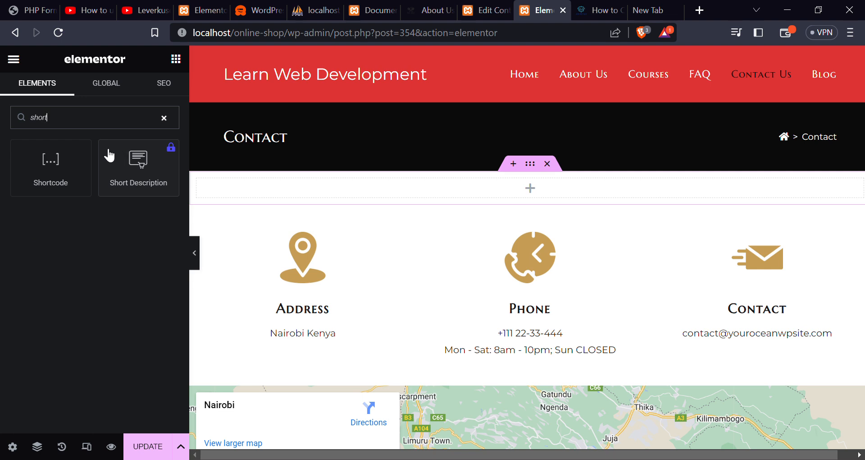
{"action": "left_click_drag", "start_coordinate": [58, 168], "coordinate": [341, 185]}
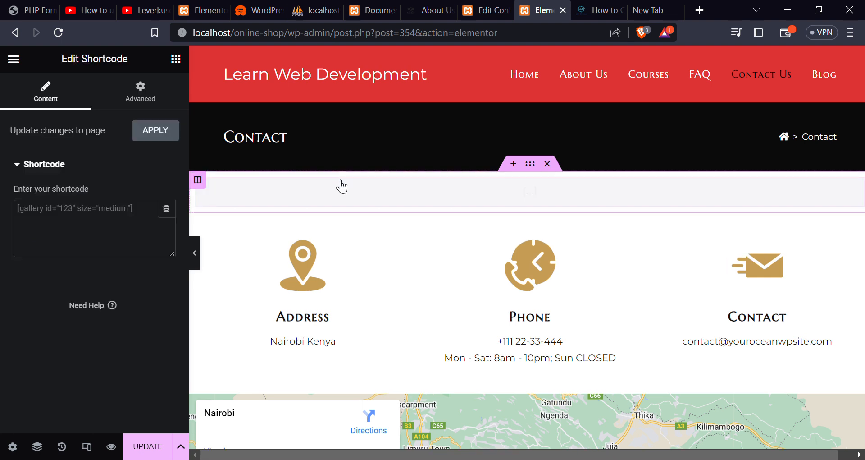
- Paste [contact-form-7 id="1009" title="Sample form"] into the Shortcode widget, check the rendered form and update the page
{"action": "left_click", "coordinate": [97, 221]}
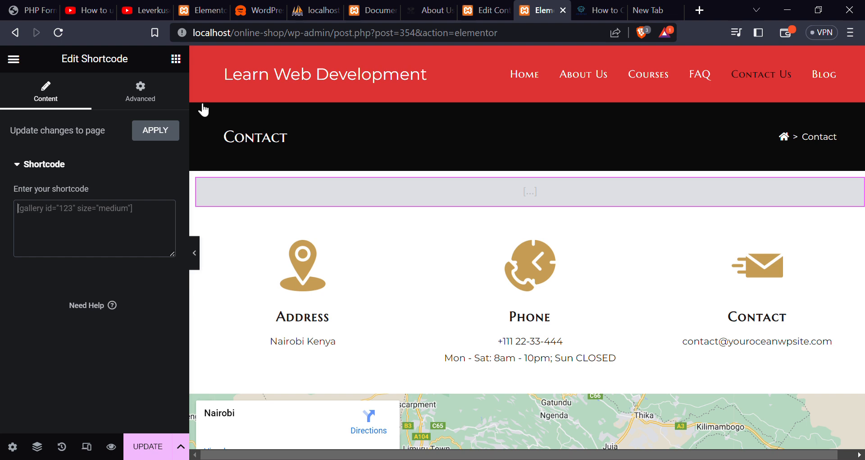
{"action": "left_click", "coordinate": [489, 10]}
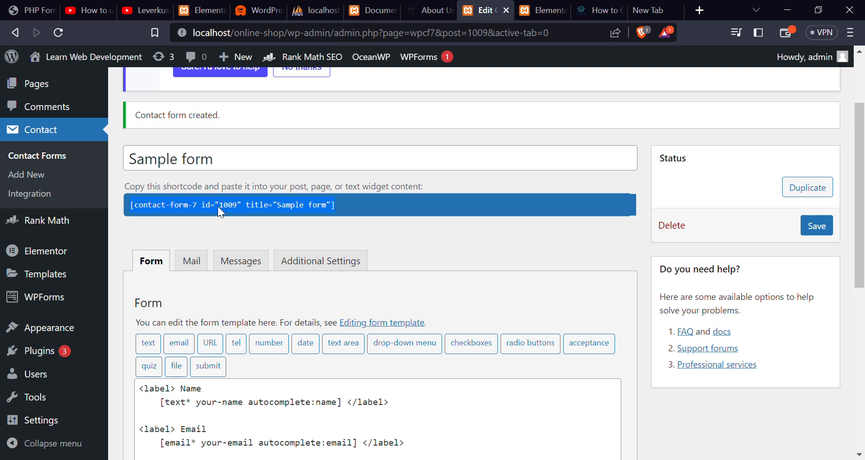
{"action": "left_click", "coordinate": [542, 7]}
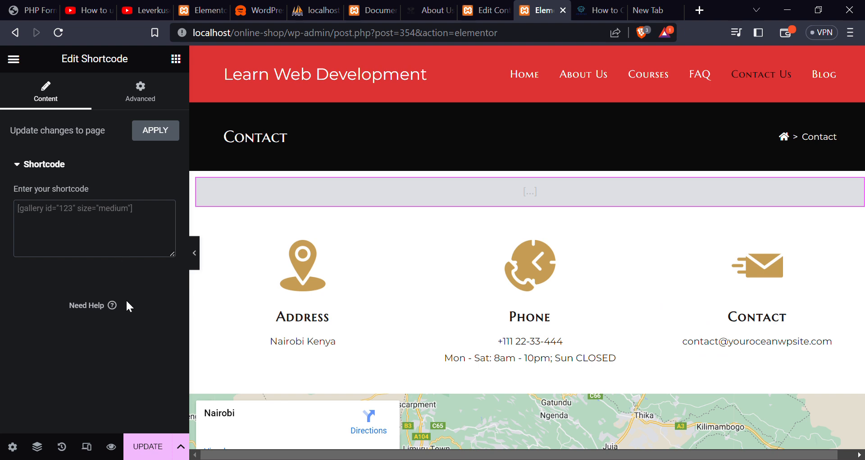
{"action": "key", "text": "ctrl+v"}
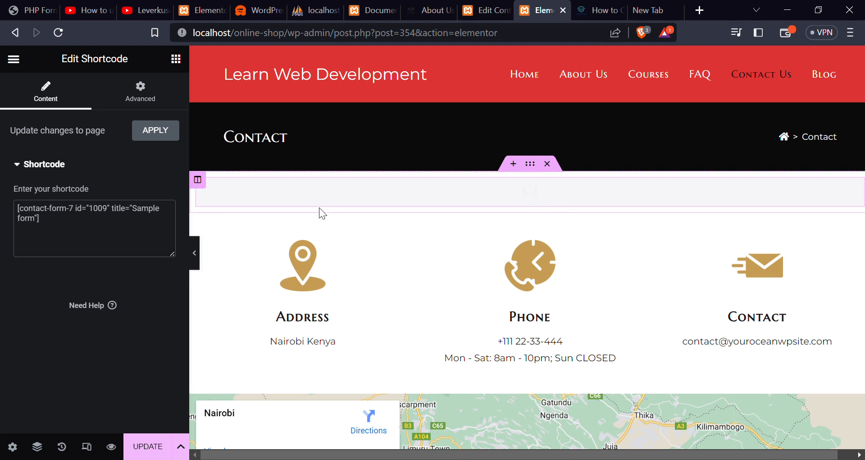
{"action": "scroll", "coordinate": [326, 215], "scroll_direction": "down", "scroll_amount": 2}
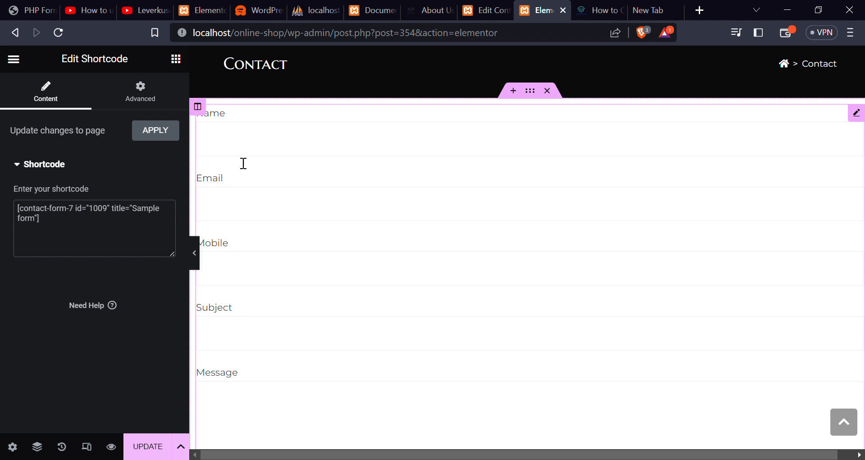
{"action": "scroll", "coordinate": [227, 249], "scroll_direction": "down", "scroll_amount": 4}
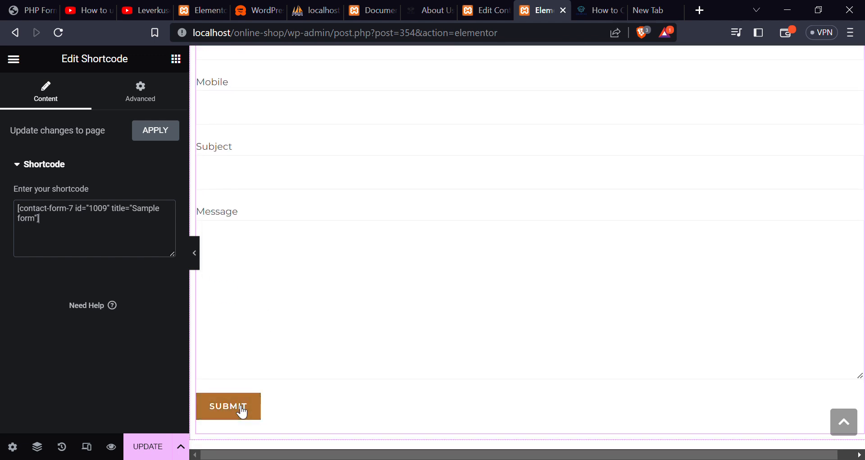
{"action": "left_click", "coordinate": [149, 446]}
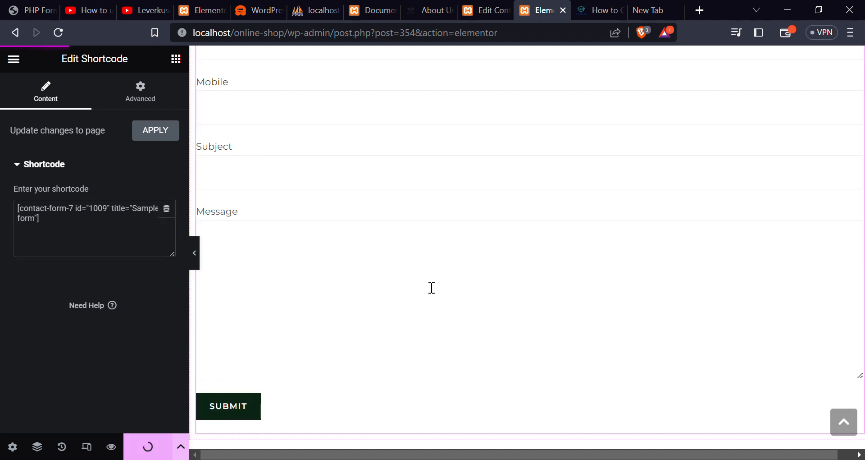
{"action": "scroll", "coordinate": [431, 287], "scroll_direction": "up", "scroll_amount": 6}
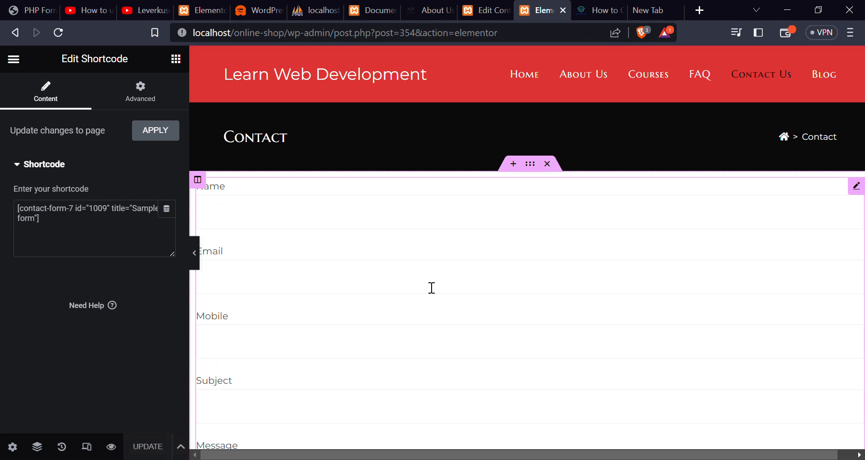
- Return to the live Contact page, reload it and examine the new form's fields and submit button
{"action": "left_click", "coordinate": [19, 38]}
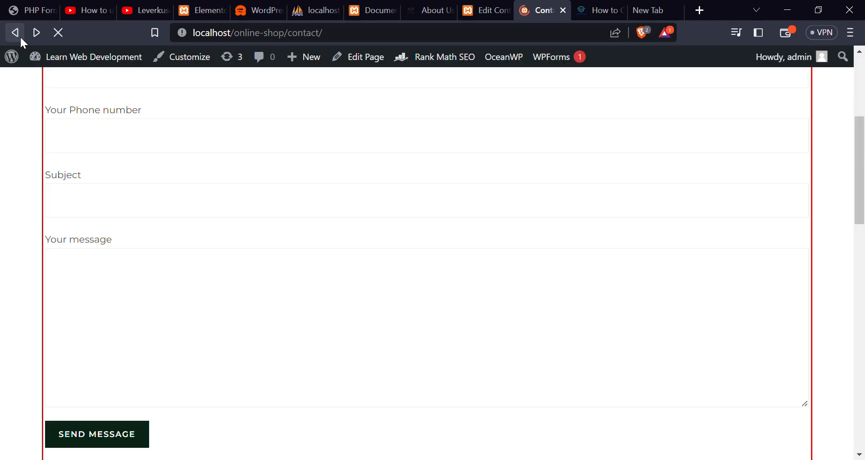
{"action": "left_click", "coordinate": [57, 33]}
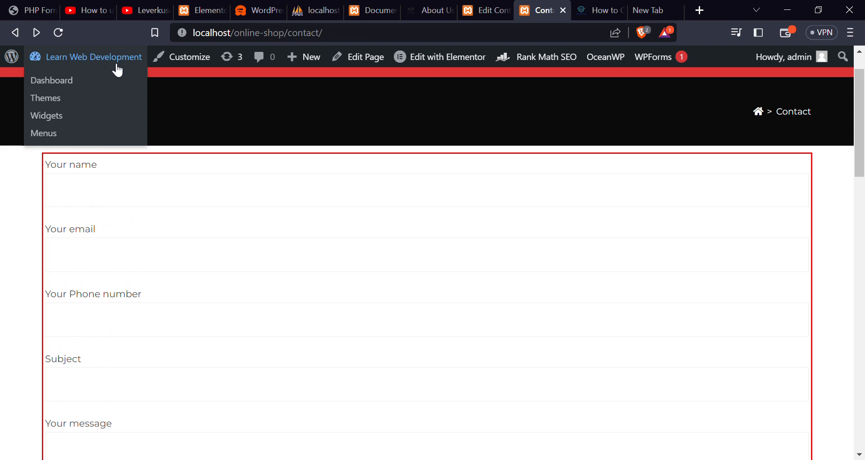
{"action": "left_click", "coordinate": [117, 65]}
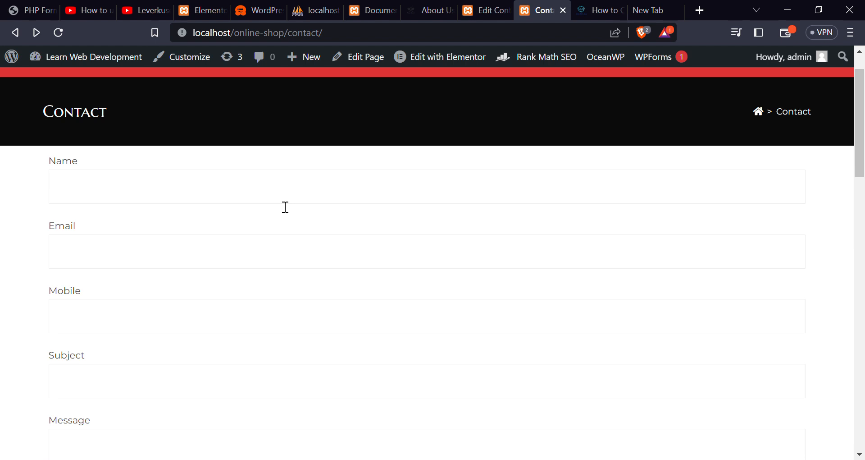
{"action": "left_click", "coordinate": [106, 201]}
{"action": "left_click", "coordinate": [70, 251]}
{"action": "left_click", "coordinate": [67, 320]}
{"action": "scroll", "coordinate": [68, 323], "scroll_direction": "down", "scroll_amount": 3}
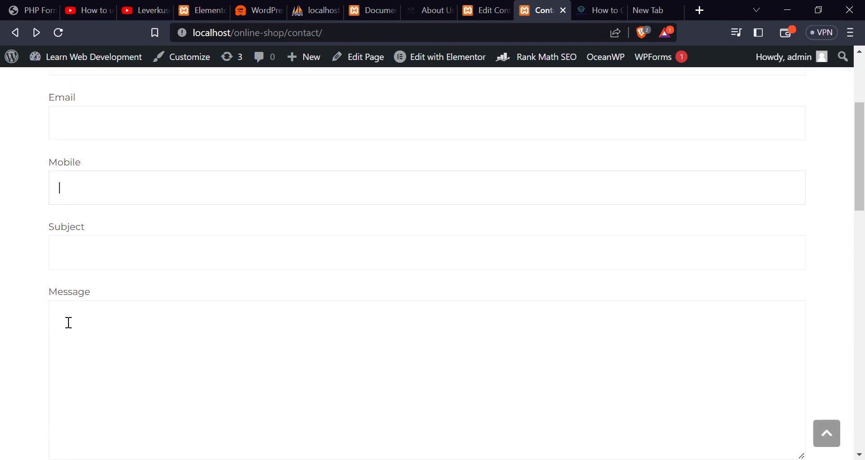
{"action": "scroll", "coordinate": [67, 322], "scroll_direction": "down", "scroll_amount": 2}
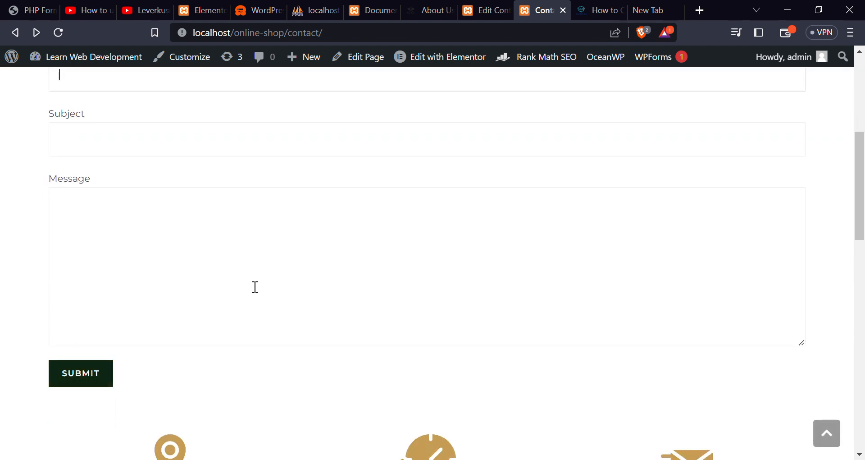
{"action": "scroll", "coordinate": [255, 286], "scroll_direction": "up", "scroll_amount": 5}
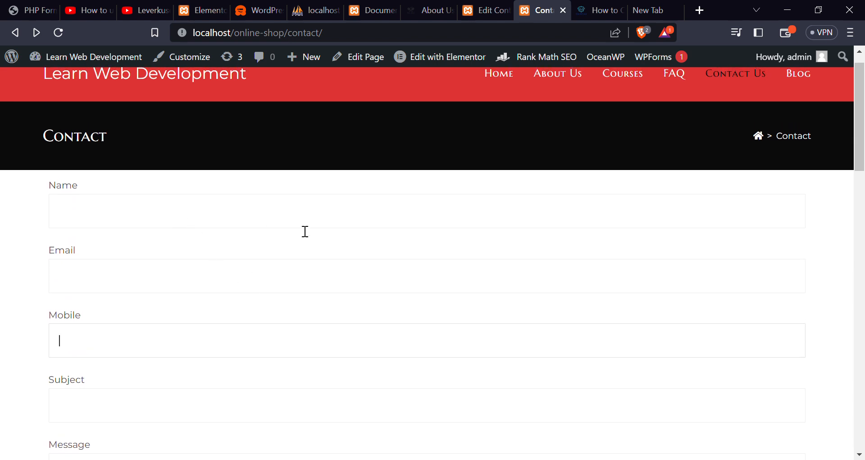
{"action": "scroll", "coordinate": [350, 267], "scroll_direction": "down", "scroll_amount": 2}
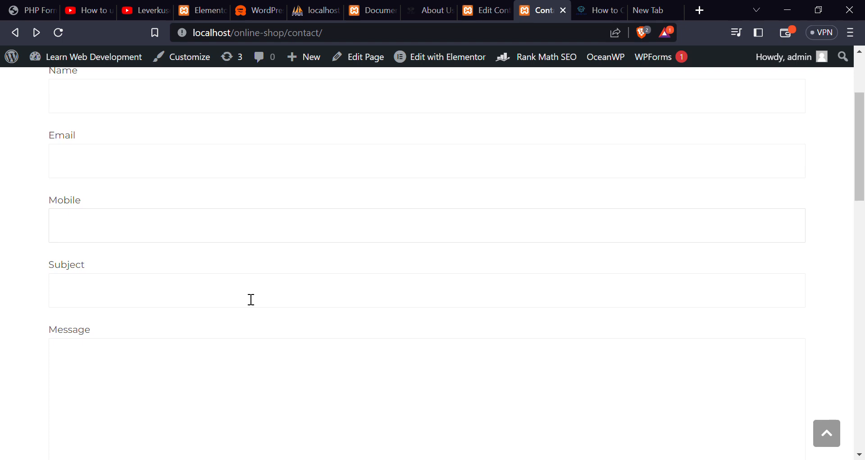
{"action": "scroll", "coordinate": [251, 299], "scroll_direction": "up", "scroll_amount": 3}
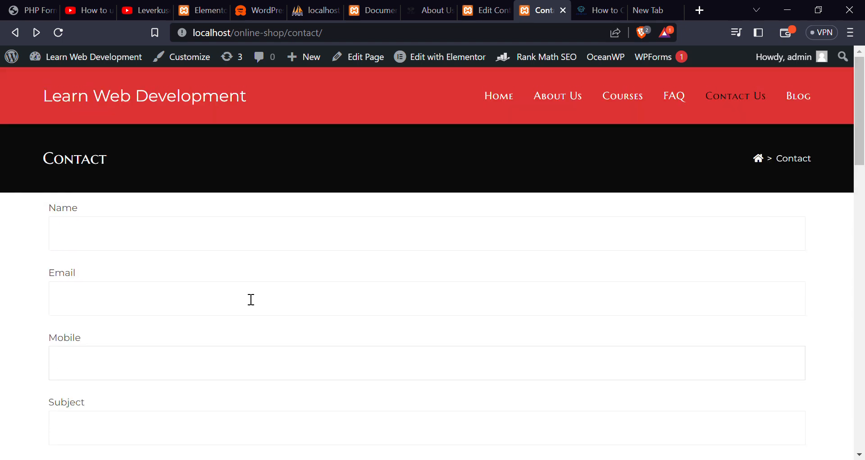